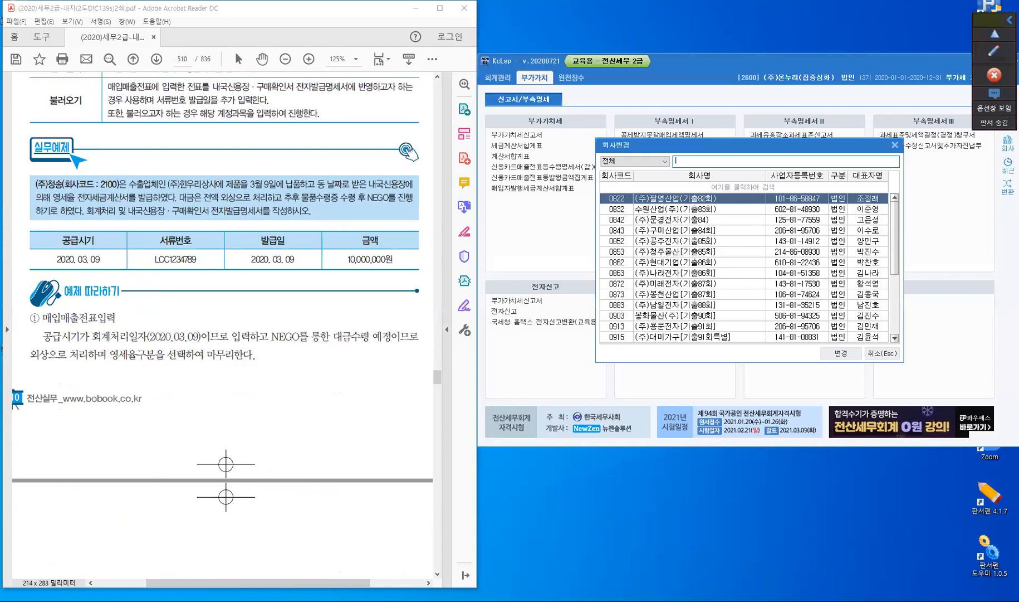
Switch the working company to code 2100, (주)청송.
type("00")
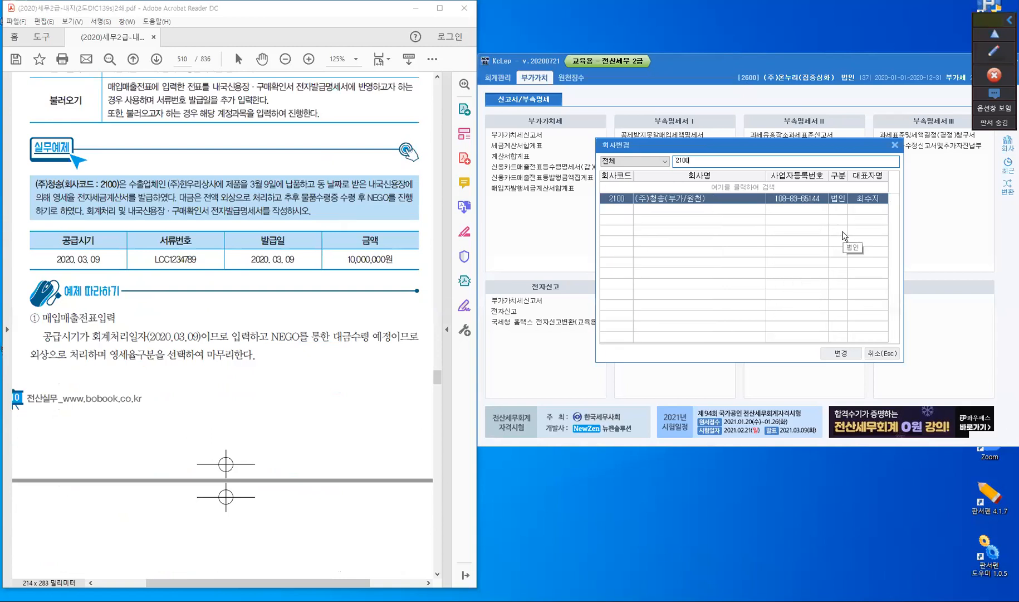
key("Return")
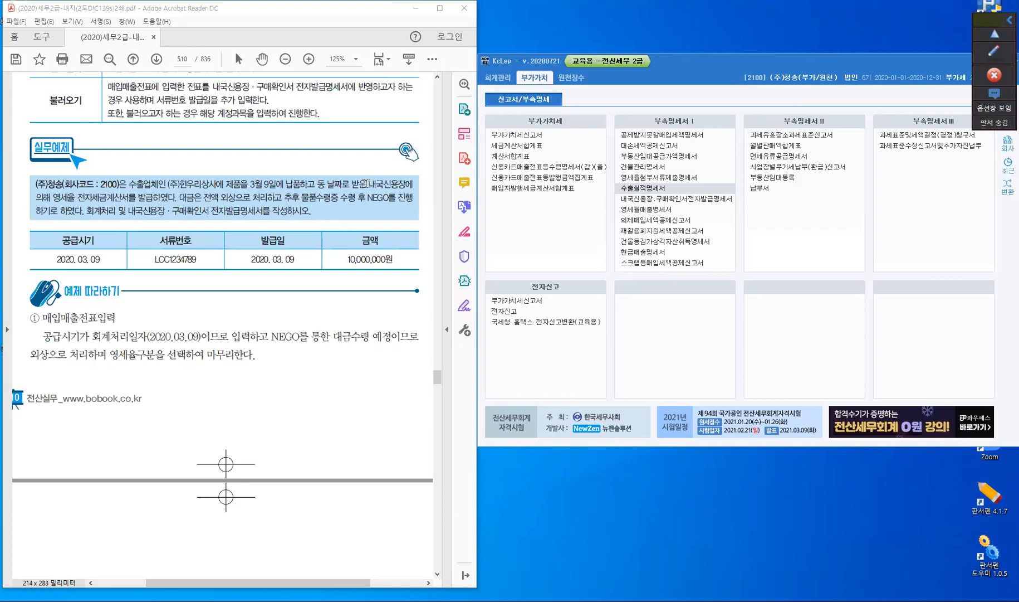
Highlight 내국신용장에, 외상, 회계처리 and 내국신용장·구매확인서 전자발급명세서 in the PDF's example text.
left_click_drag(367, 184, 413, 185)
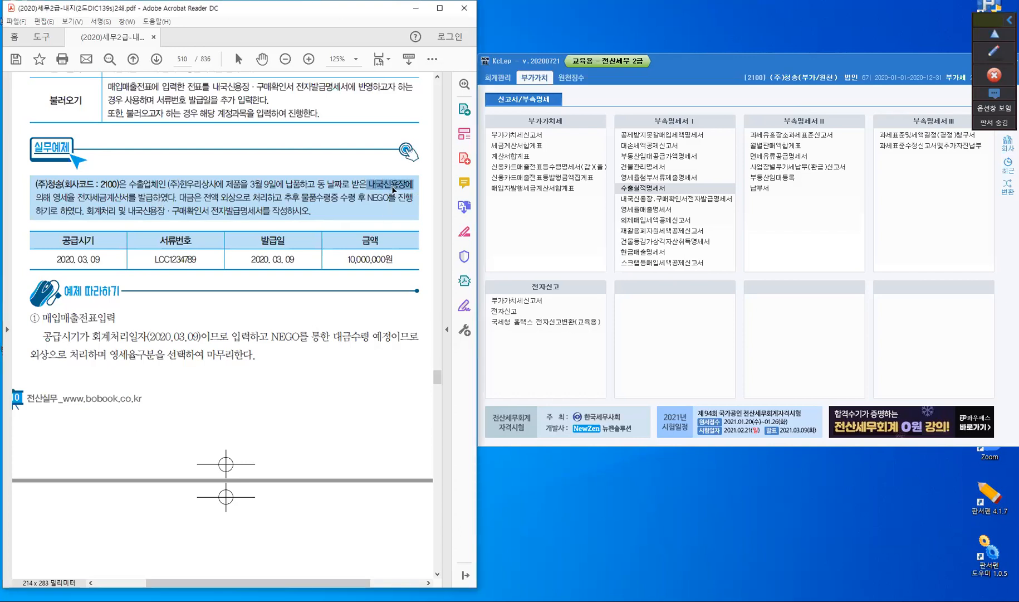
left_click(396, 188)
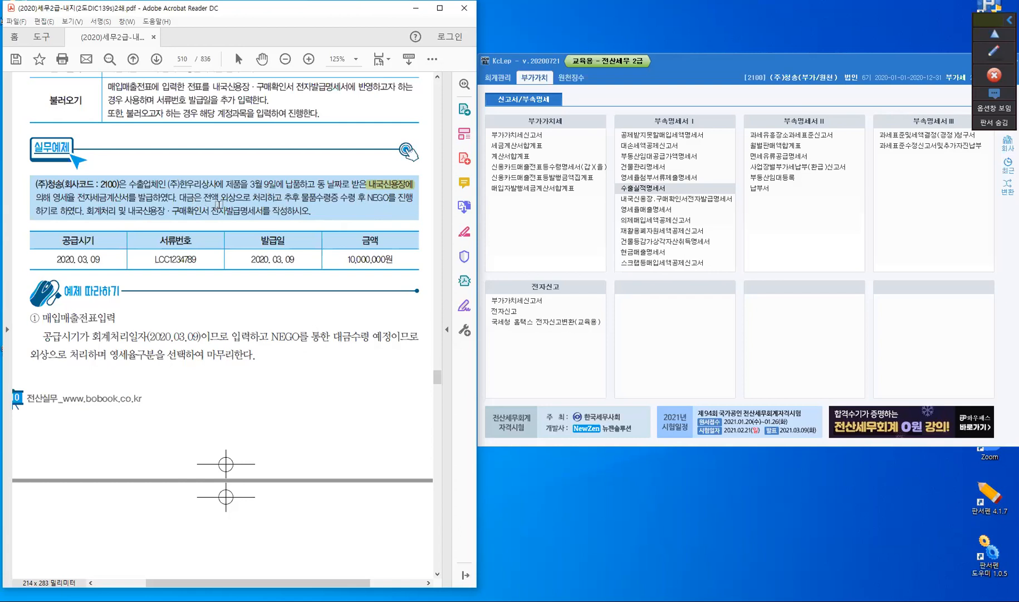
left_click_drag(222, 198, 235, 198)
double_click(111, 211)
left_click_drag(129, 211, 189, 213)
left_click_drag(254, 211, 264, 212)
key("u")
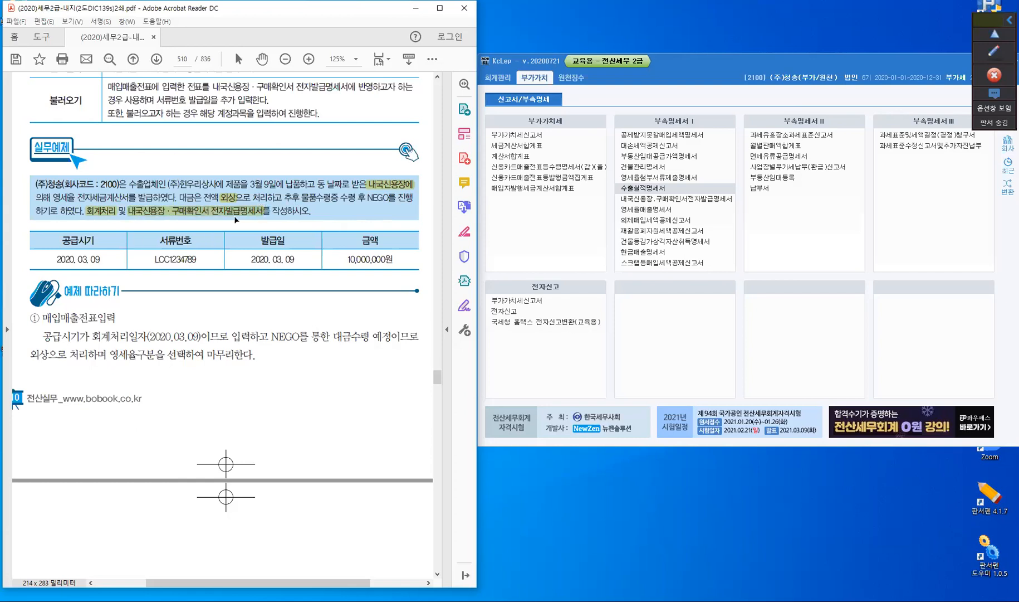
Open 매입매출전표입력 under 회계관리 and set the voucher date to March 9, 2020.
left_click(503, 79)
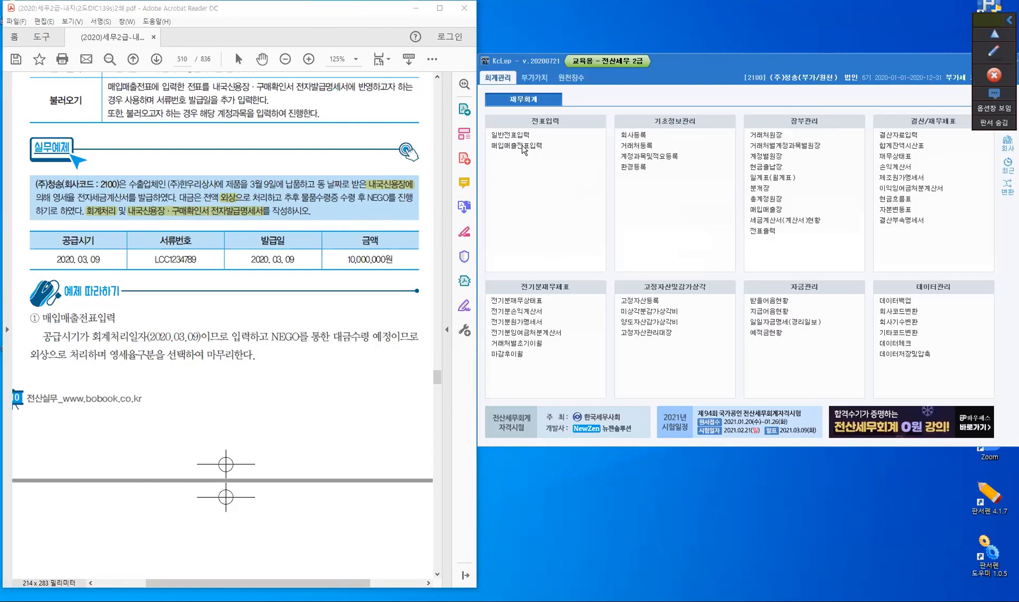
left_click(521, 145)
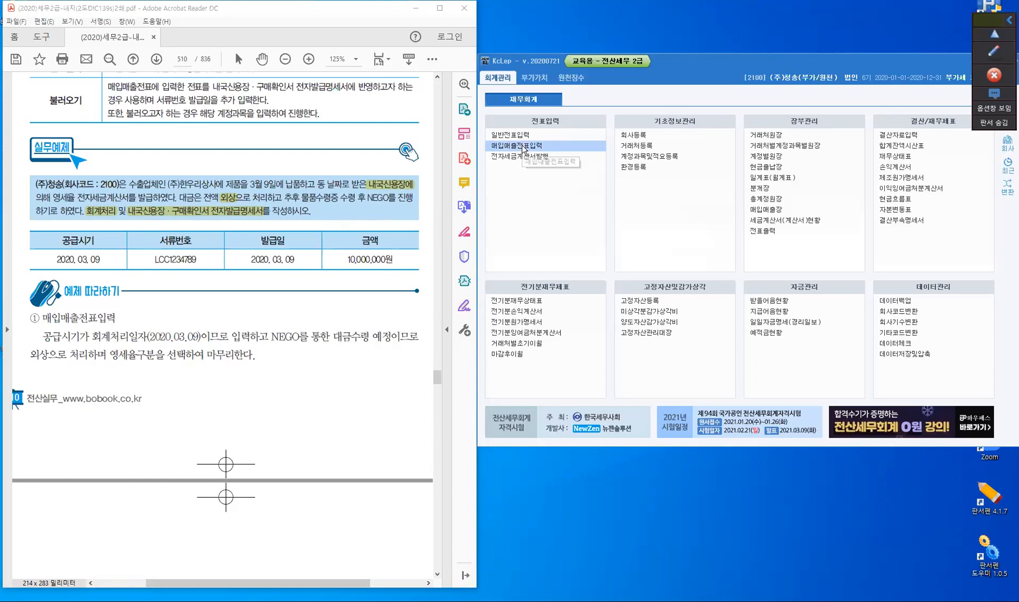
left_click(523, 146)
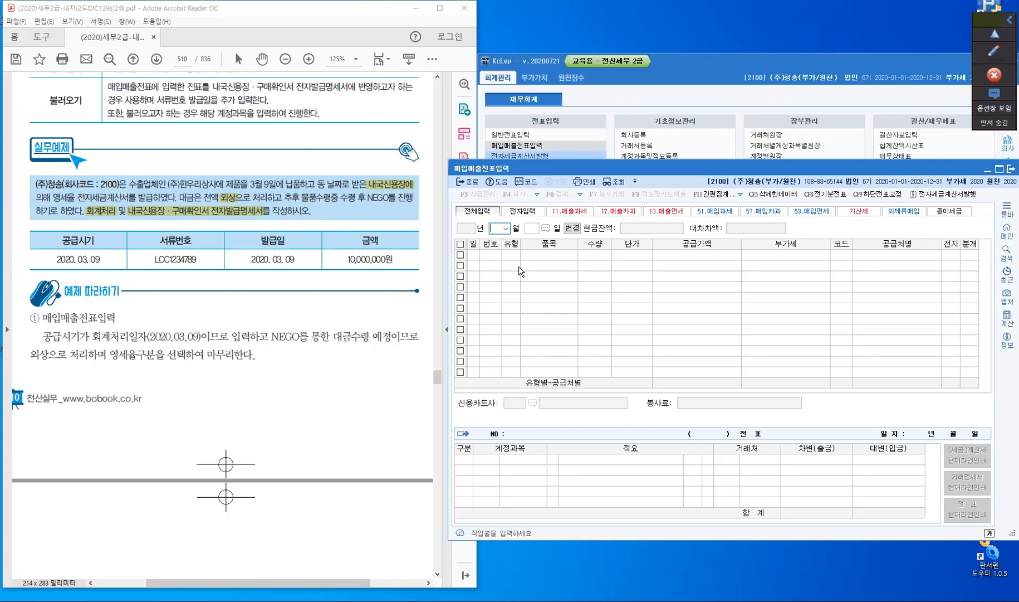
type("3")
key("Return")
type("9")
key("Return")
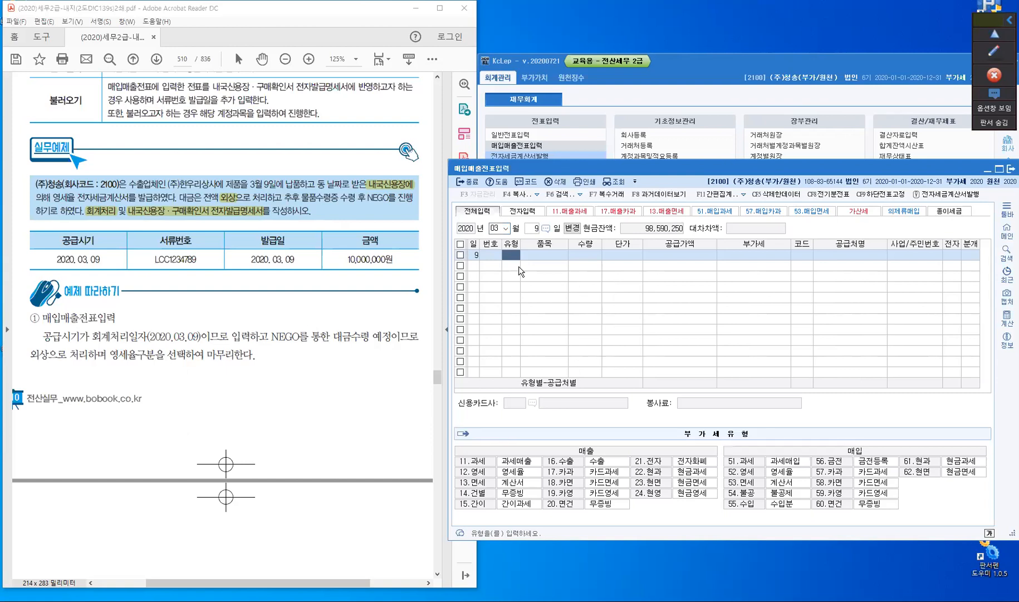
Enter a sales line of type 12 (영세) for item 제품 with a supply value of 10,000,000, leaving quantity and unit price blank.
type("12")
key("Return")
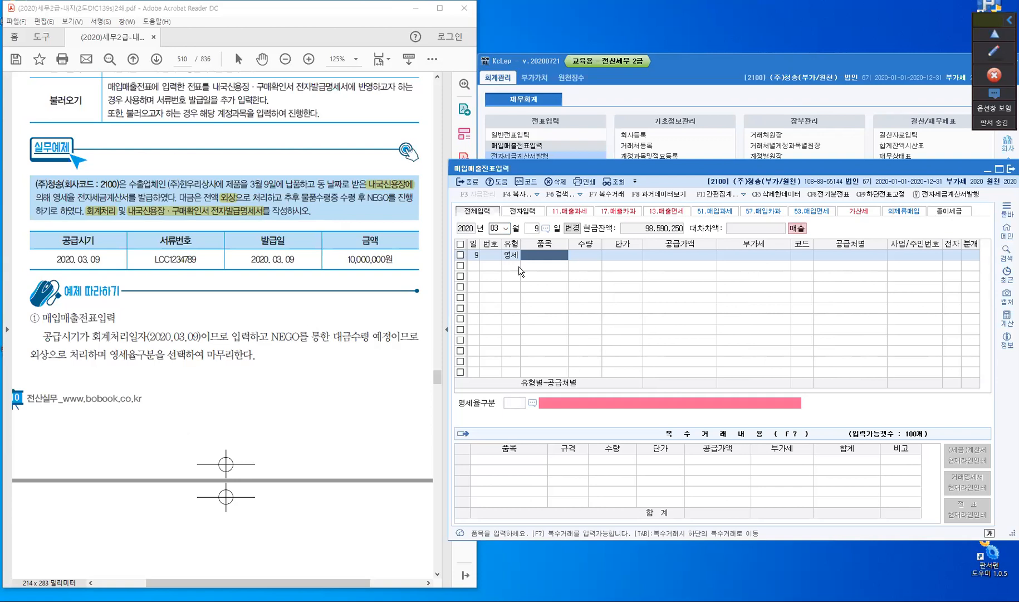
type("젶")
type("품")
key("Return")
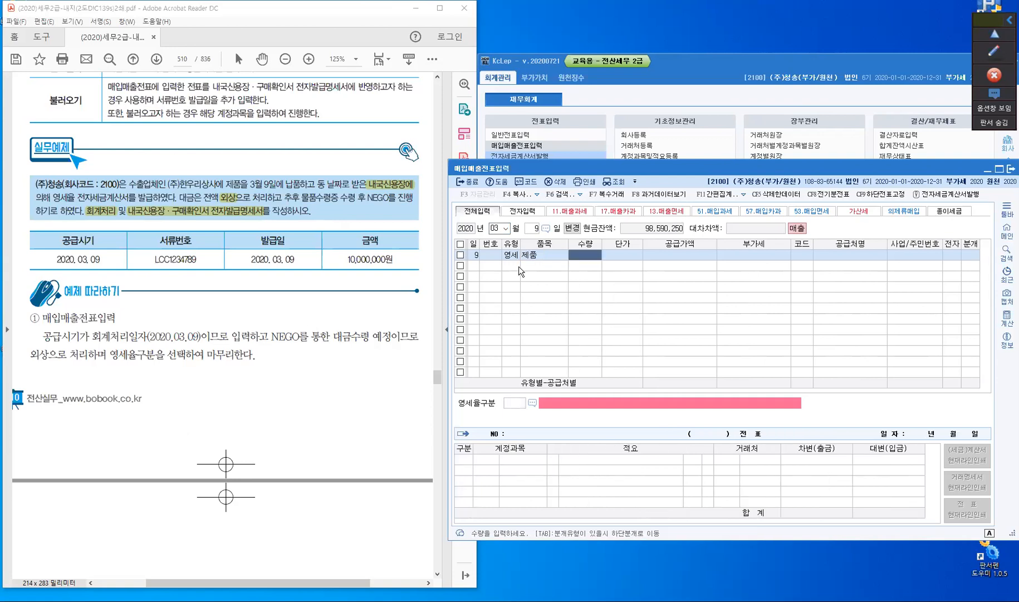
key("Return")
key("Return")
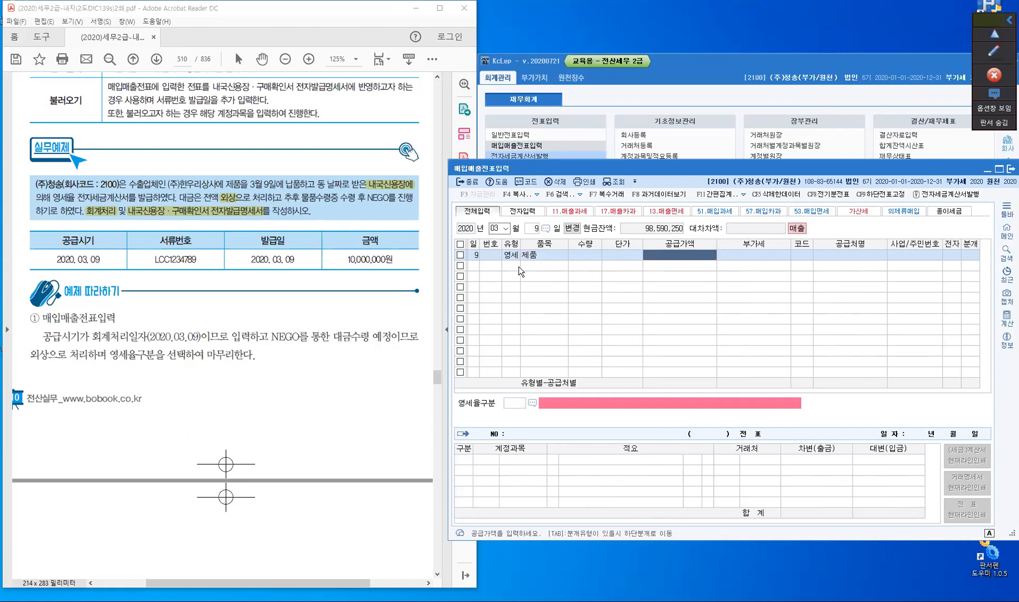
type("10,000,000")
key("Return")
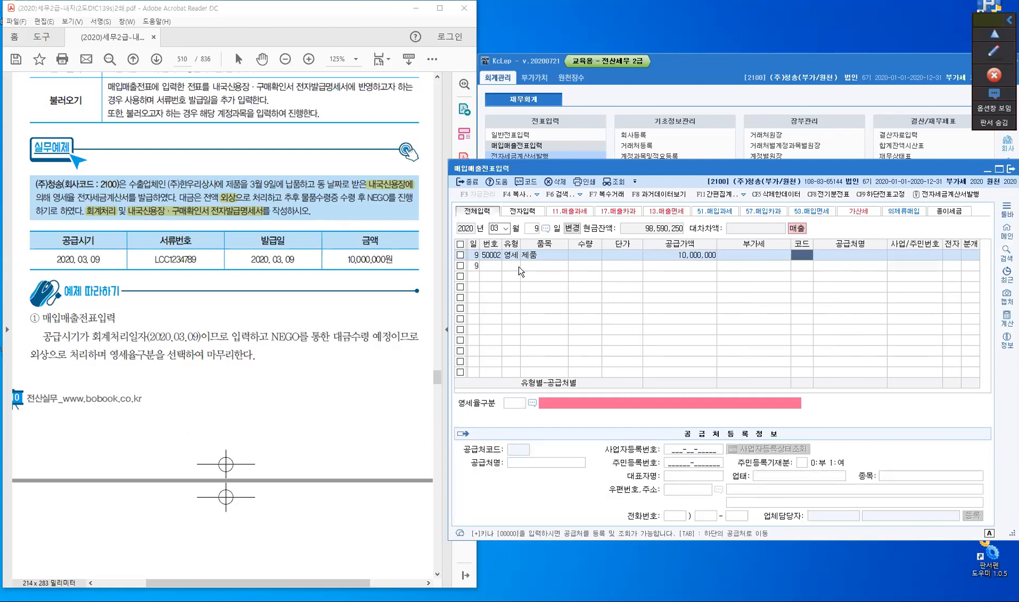
Set the line's trading partner to (주)한우리상사 and mark the tax invoice as electronic (여).
type("한우")
key("Return")
key("Return")
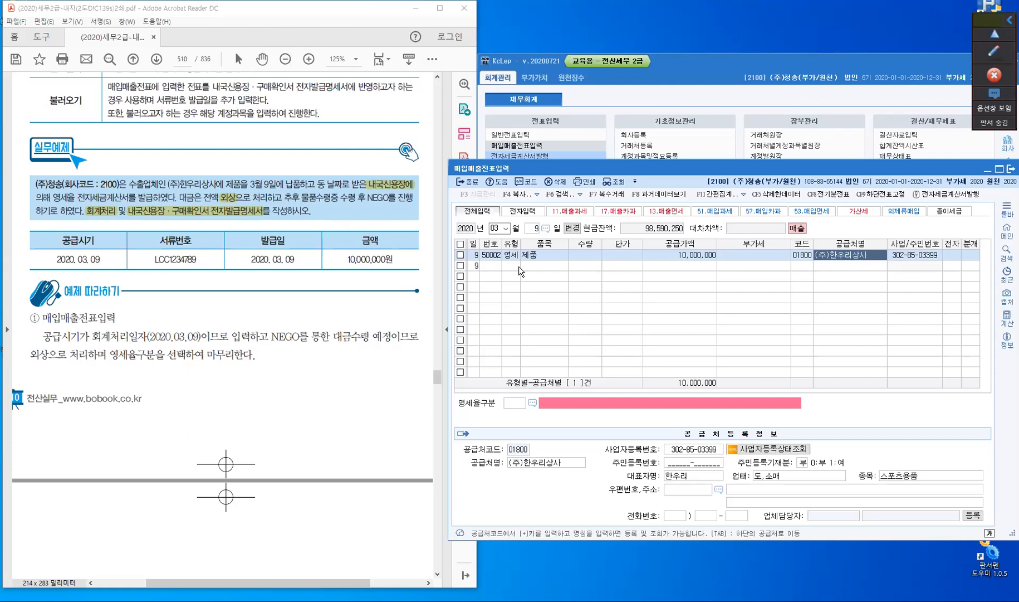
key("Return")
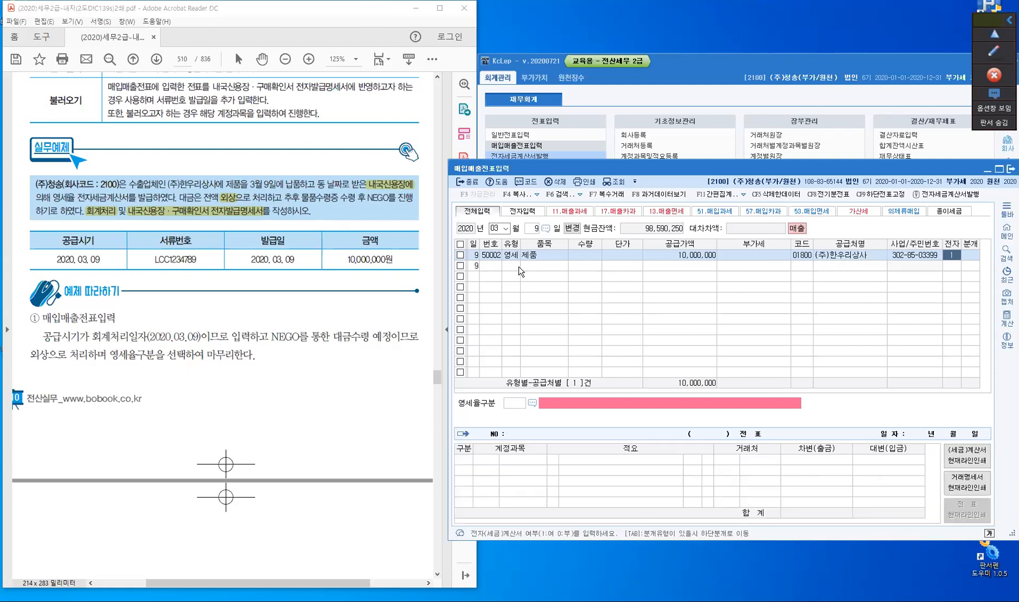
key("Return")
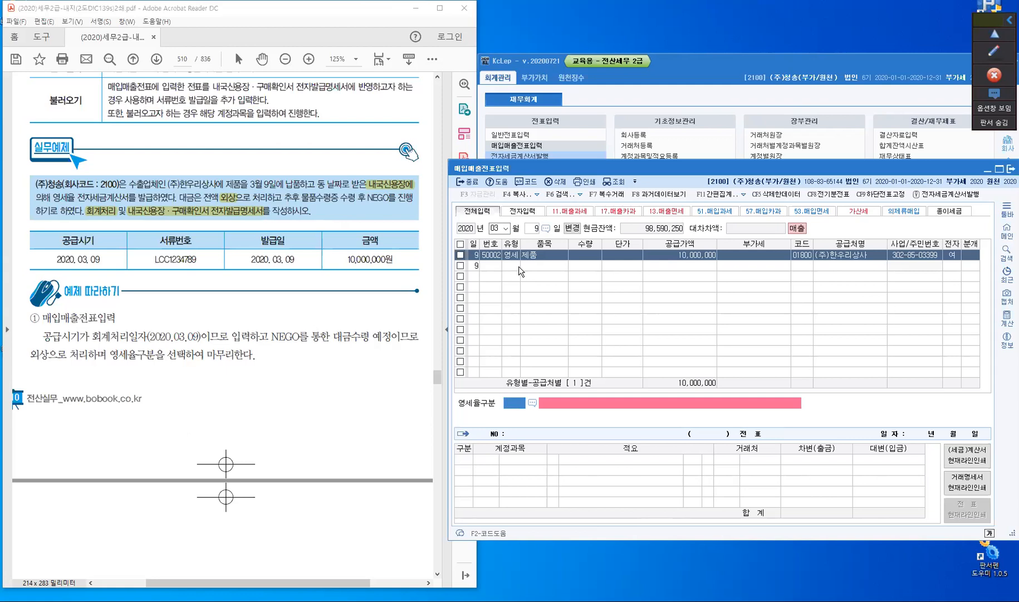
Set the voucher's 영세율구분 to code 3, 내국신용장·구매확인서에 의하여 공급하는 재화.
key("F2")
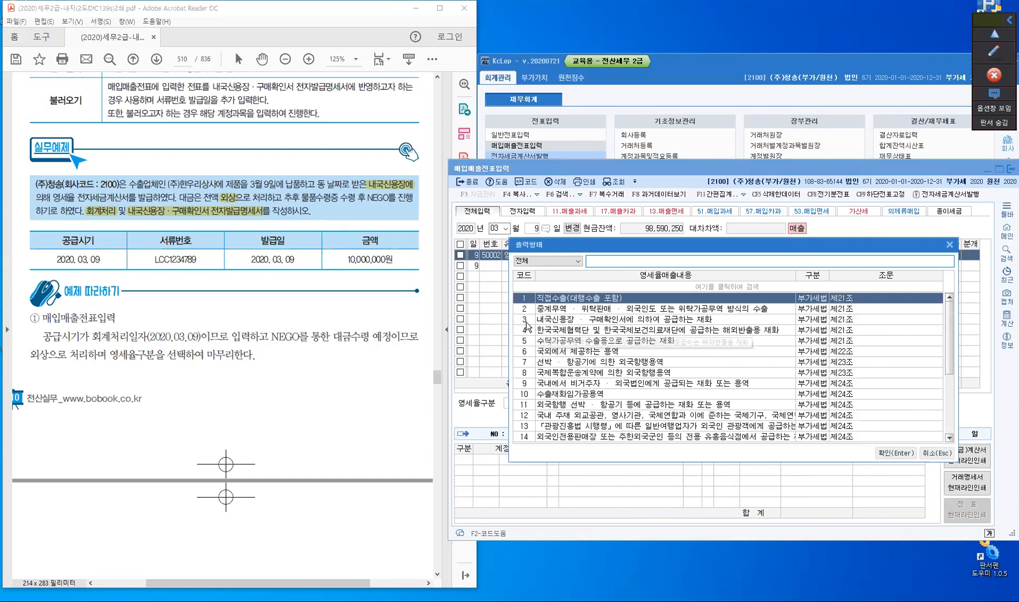
key("Down")
key("Down")
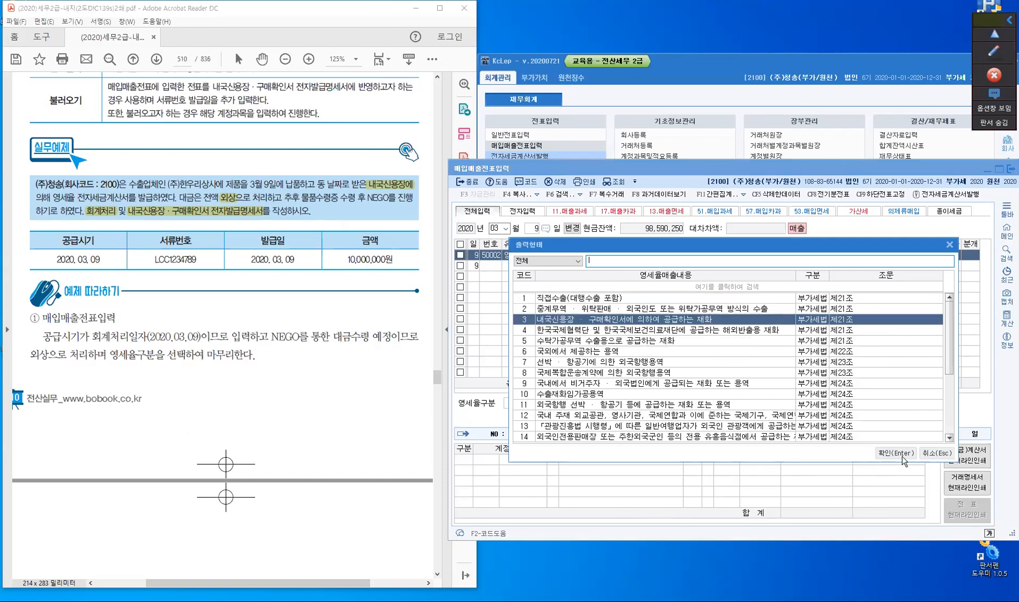
key("Return")
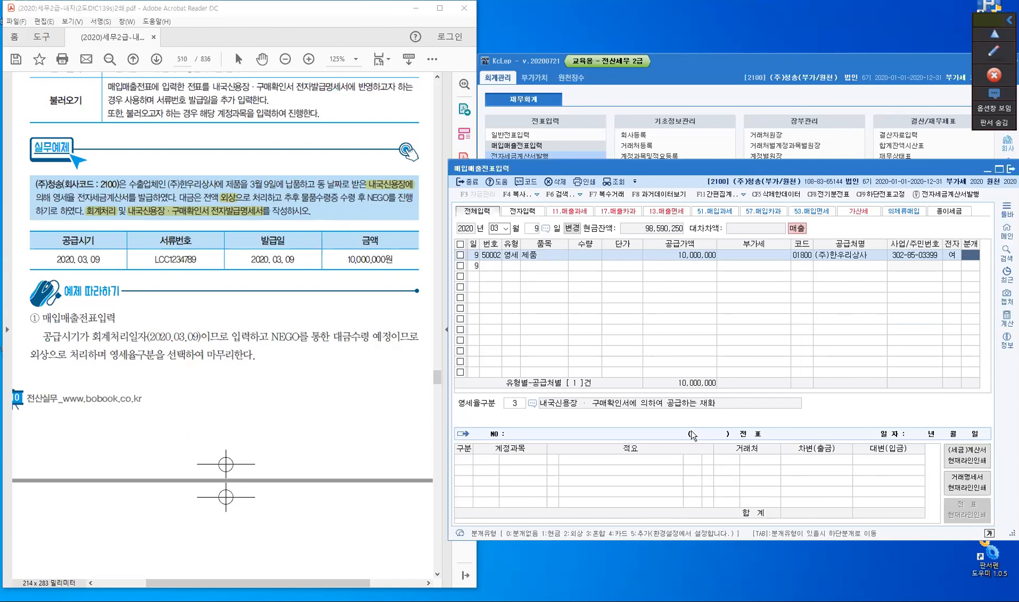
Journalize the sale as 외상, with 외상매출금 debited and 제품매출 credited, and close the voucher entry window.
key("Return")
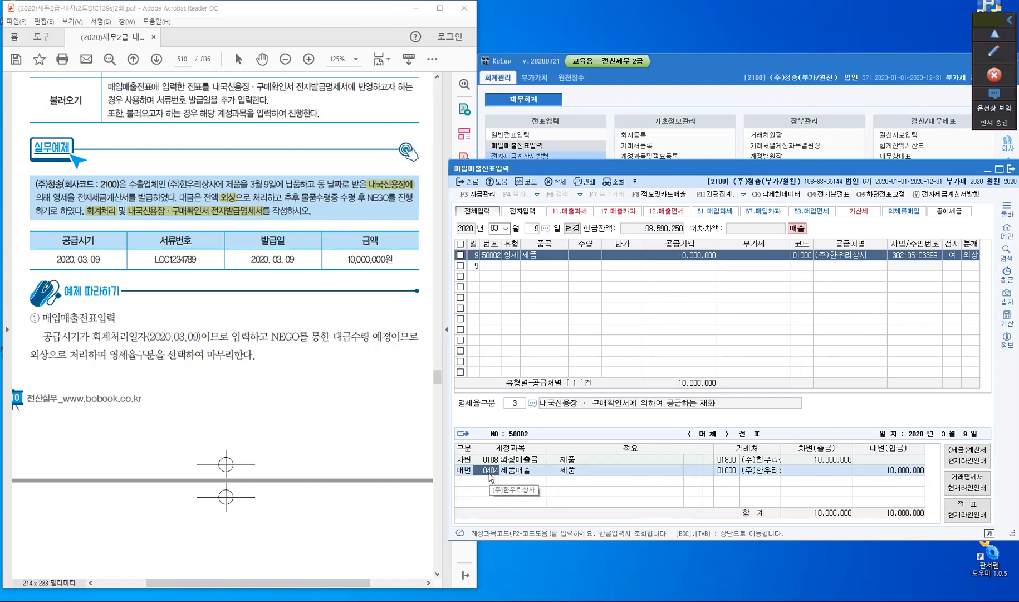
key("Escape")
left_click(470, 182)
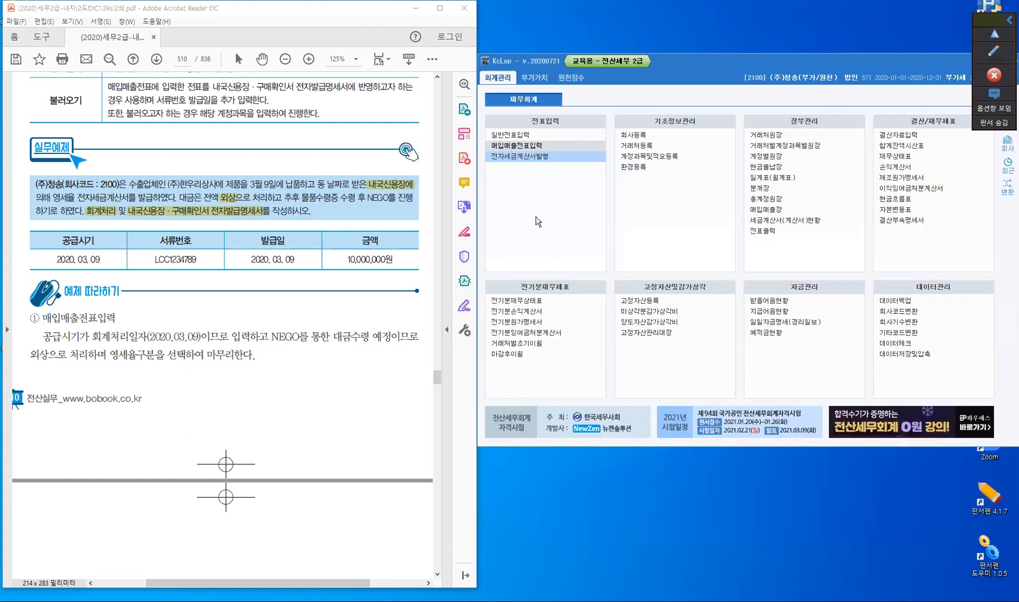
Open 내국신용장.구매확인서전자발급명세서 under 부가가치 and set the query period to January through March 2020.
left_click(534, 77)
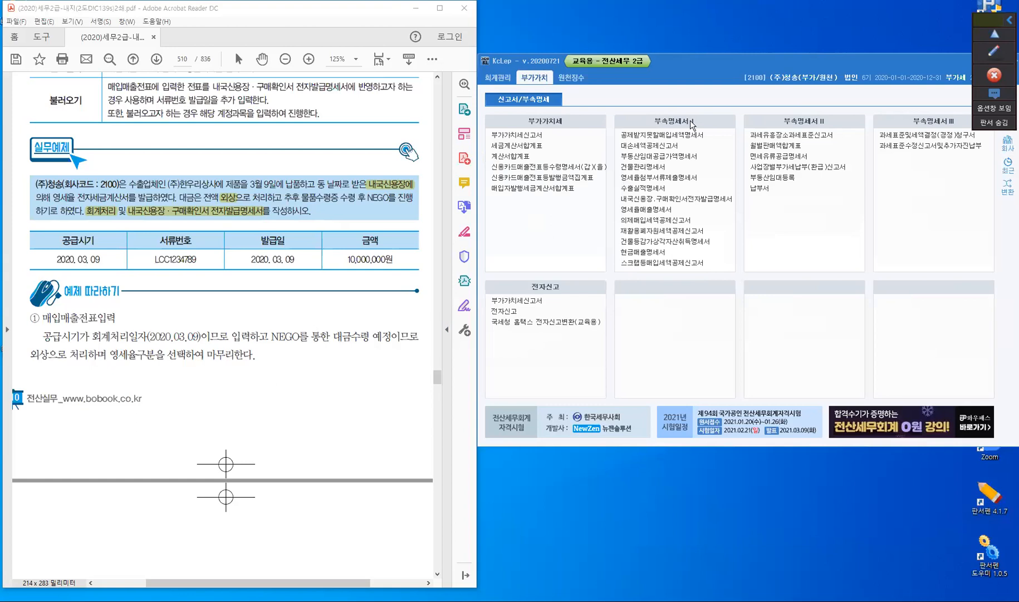
left_click(694, 202)
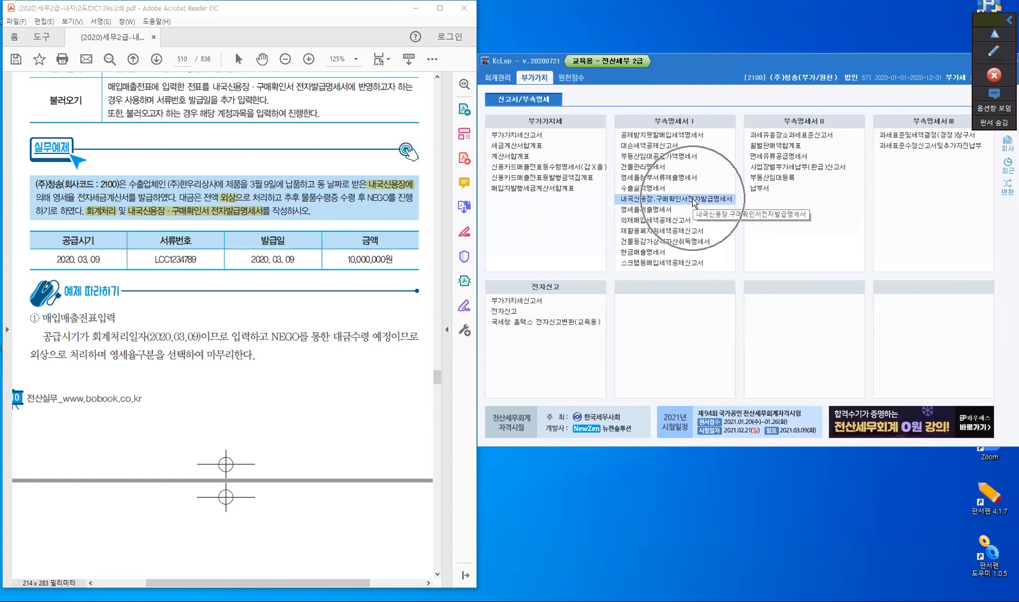
left_click(692, 199)
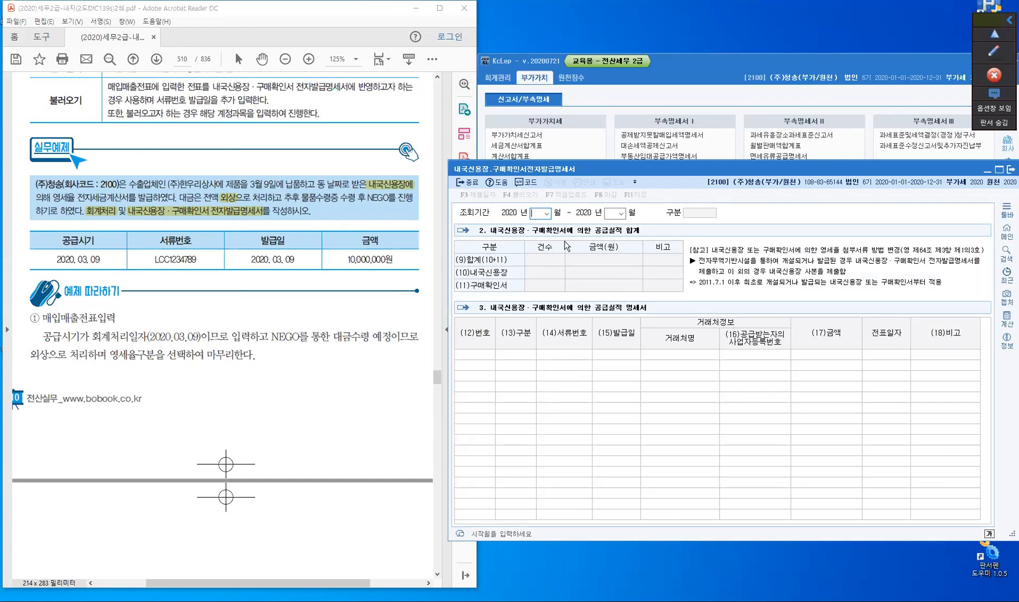
type("1")
key("Return")
type("3")
key("Return")
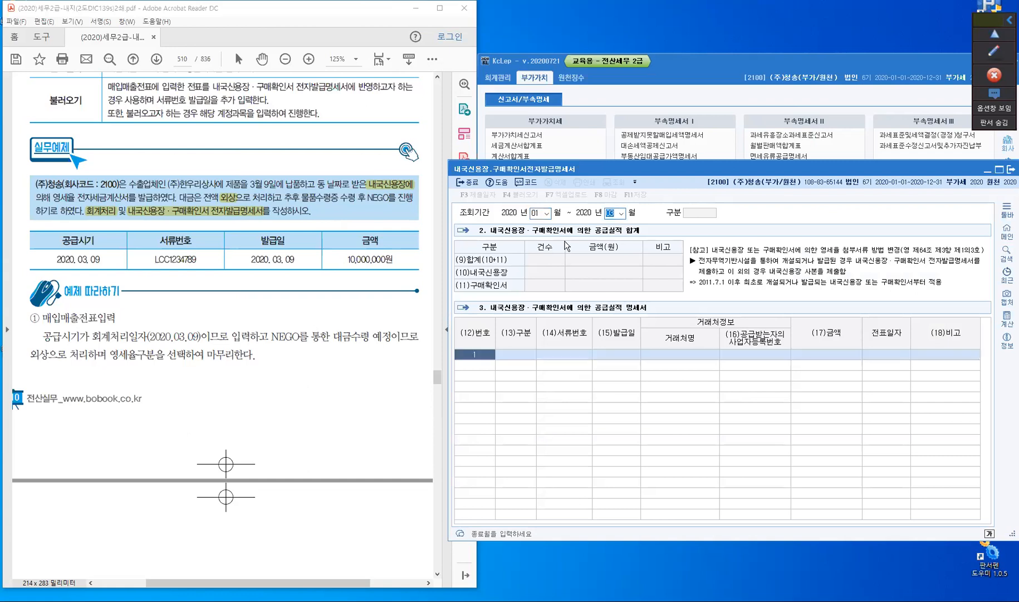
key("Return")
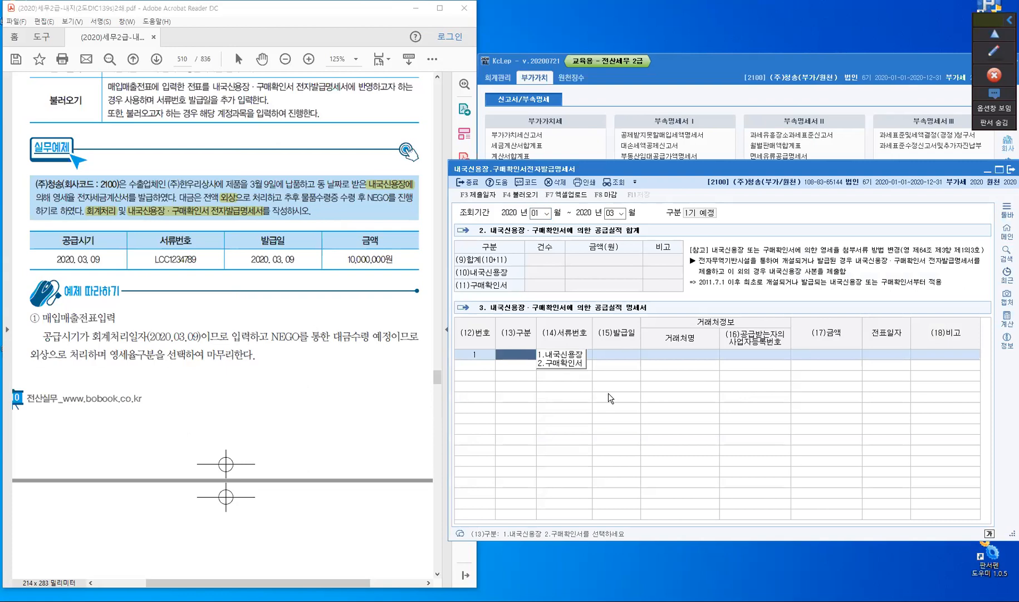
Open 전표불러오기 and assign account code 404 (제품매출) to 내국신용장.
left_click(524, 196)
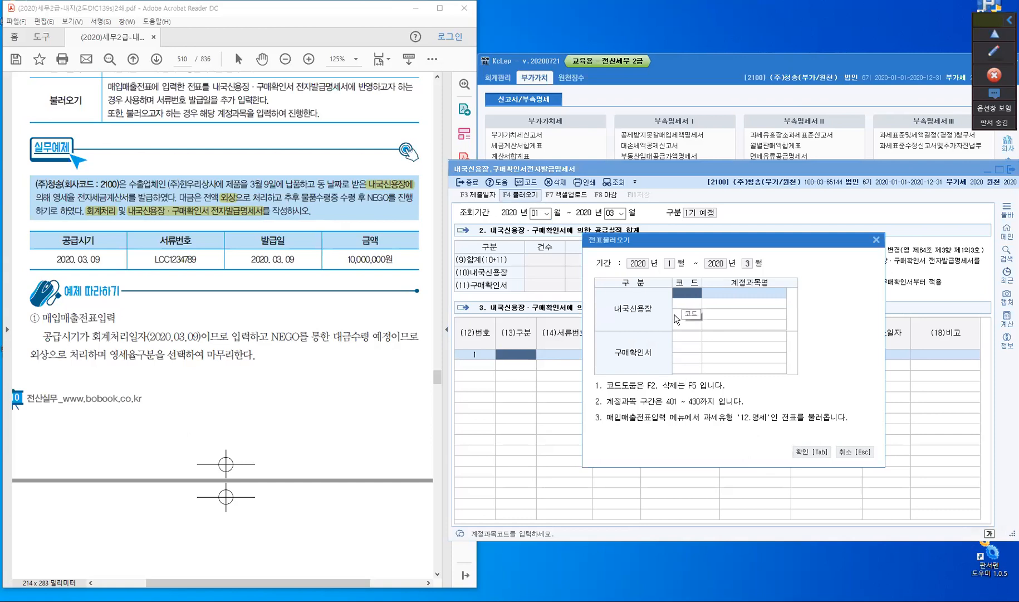
type("404")
key("Return")
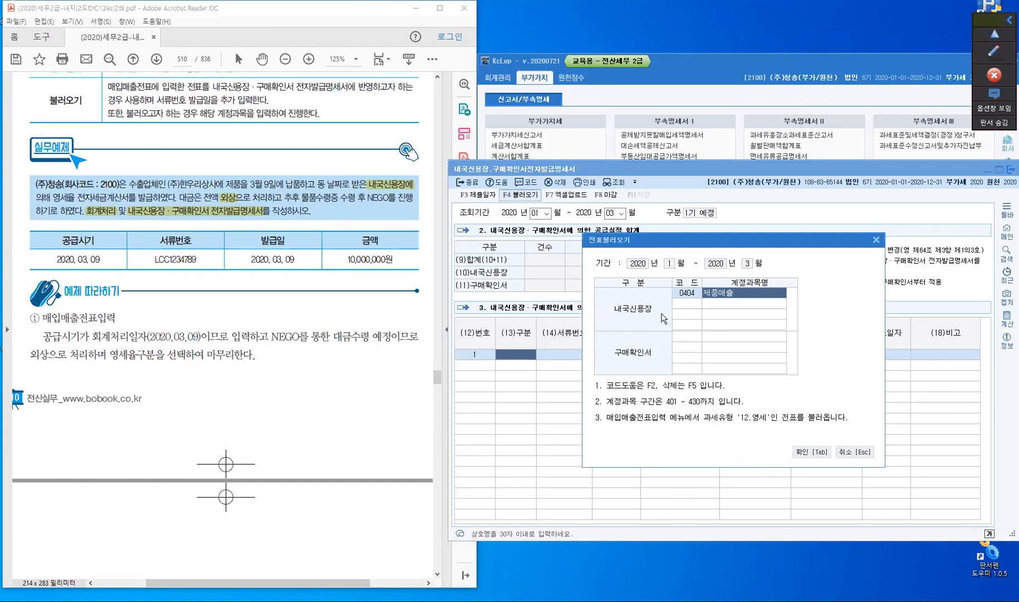
Try to assign account 0404 제품매출 to 구매확인서 as well.
left_click(683, 339)
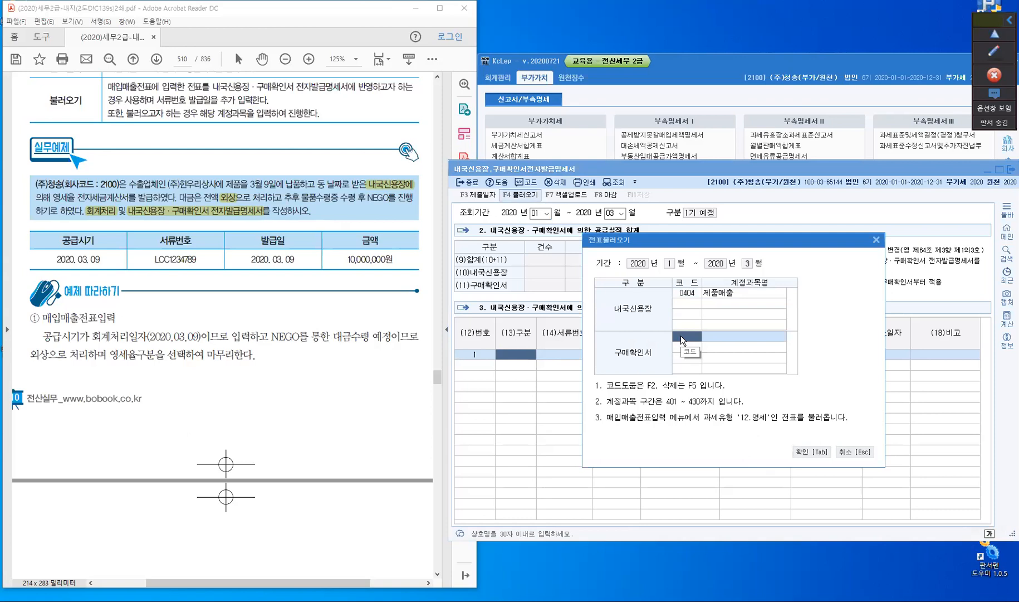
key("F2")
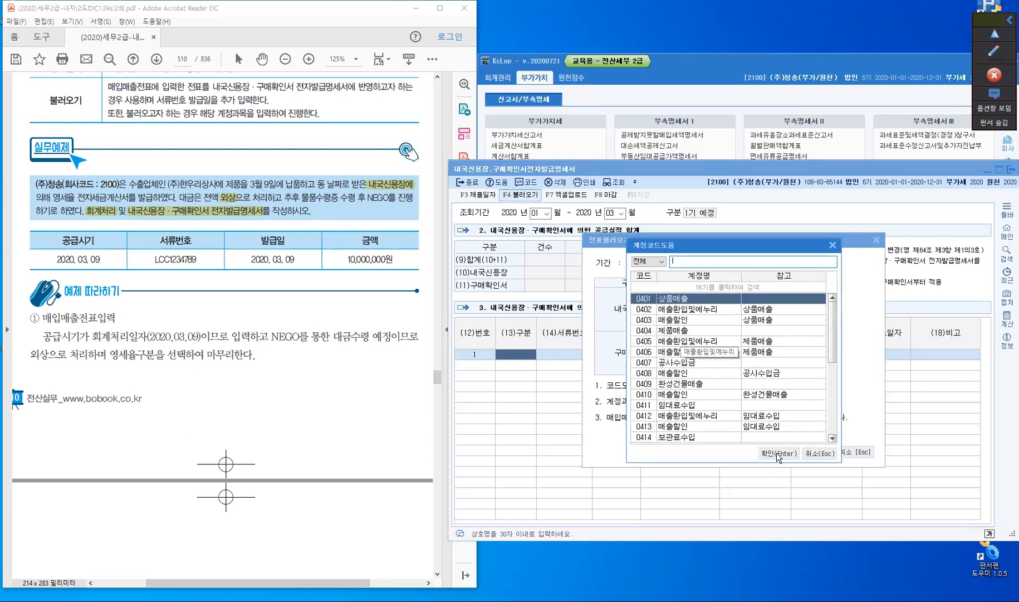
key("Down")
key("Down")
key("Down")
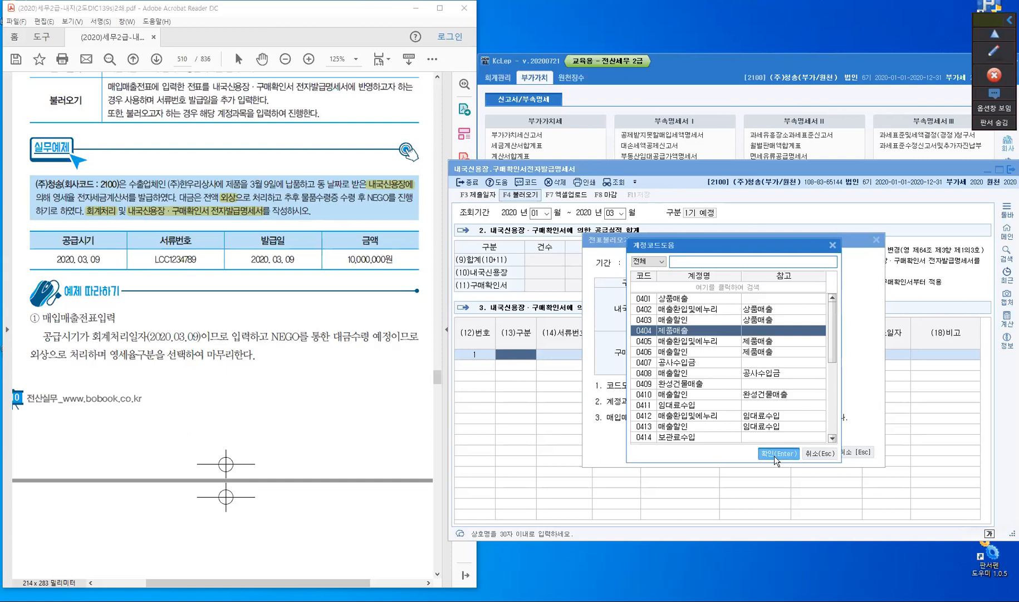
left_click(775, 455)
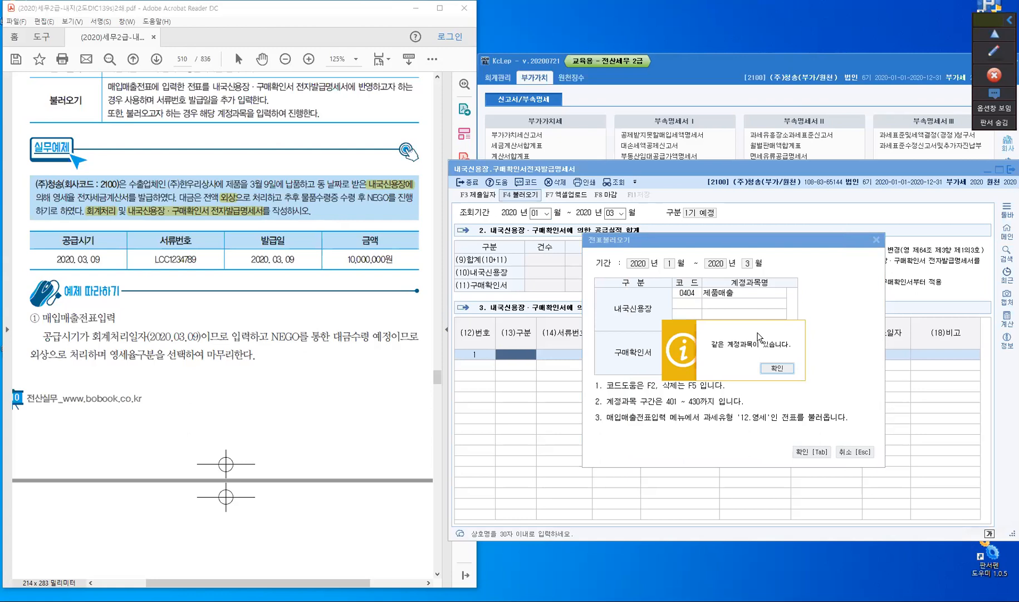
left_click(778, 369)
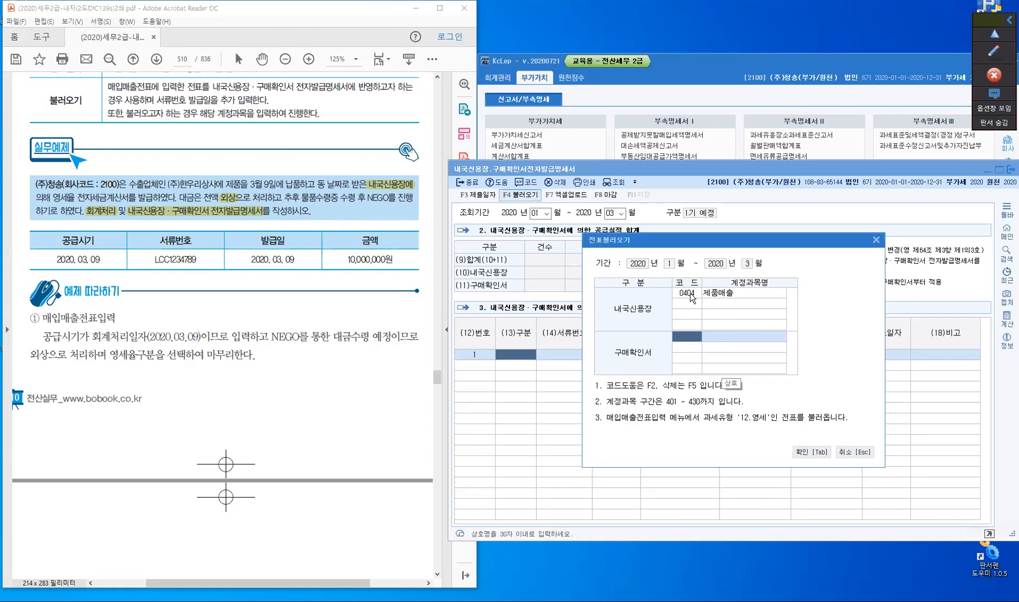
Load the vouchers into the statement using account 0404 제품매출 for 내국신용장, agreeing to replace the existing data.
left_click(817, 453)
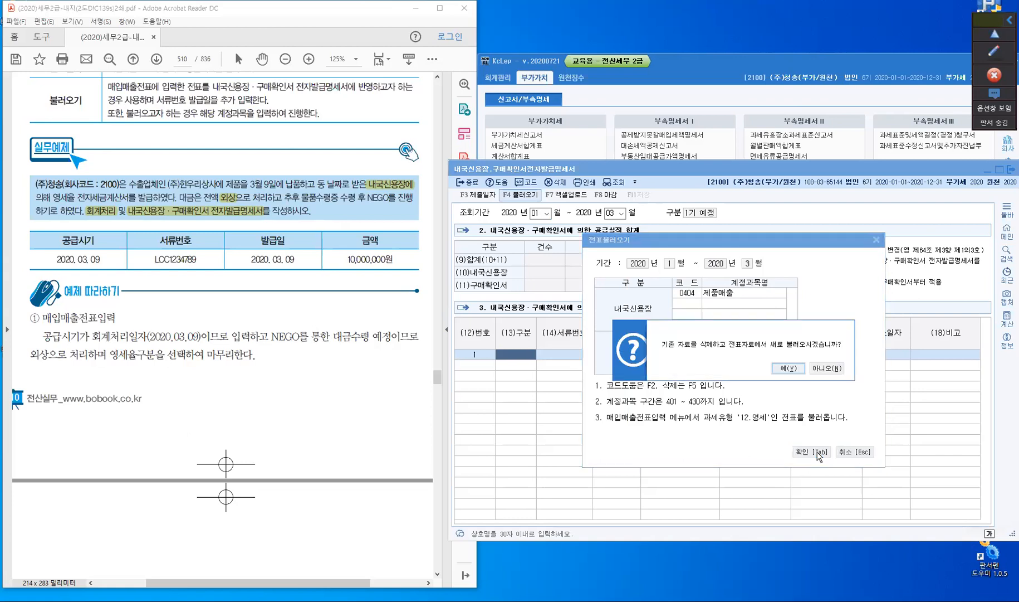
left_click_drag(728, 329, 684, 310)
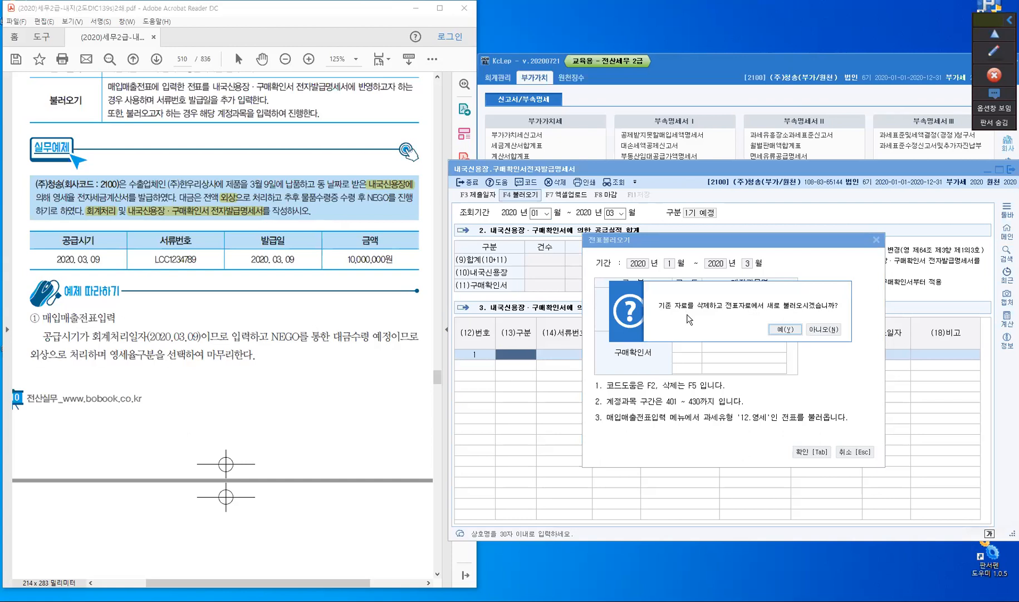
left_click_drag(754, 285, 767, 203)
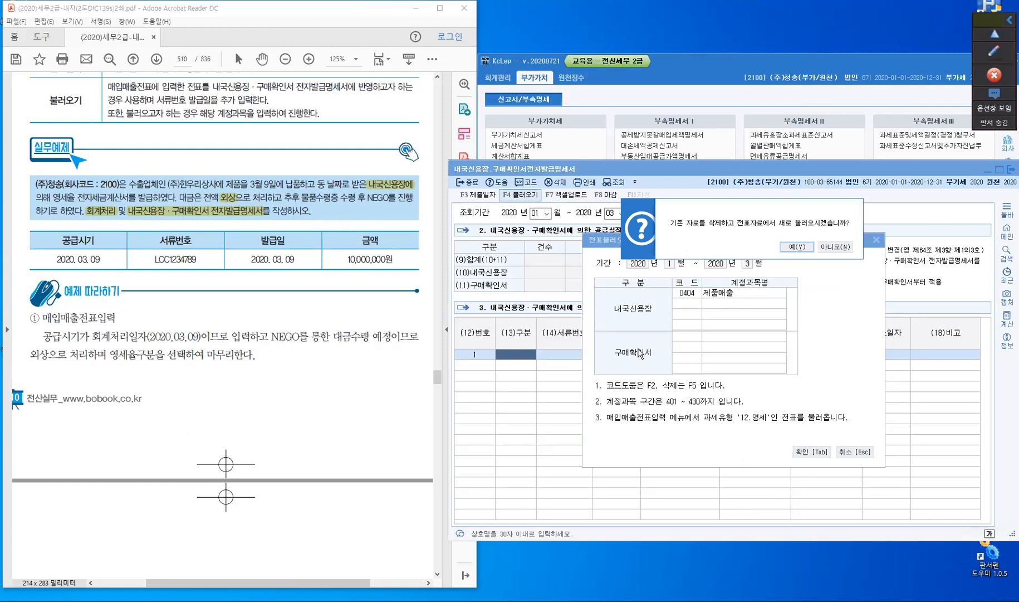
key("ctrl")
left_click(800, 247)
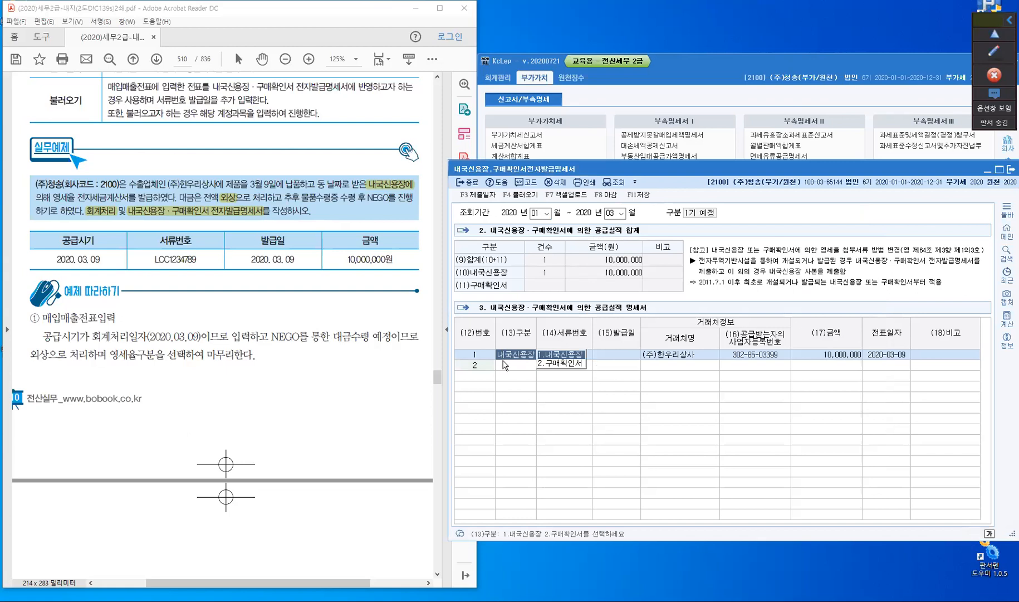
Enter 서류번호 LCC1234789 and 발급일 2020-03-09 for the (주)한우리상사 line in the 내국신용장 statement.
left_click(688, 353)
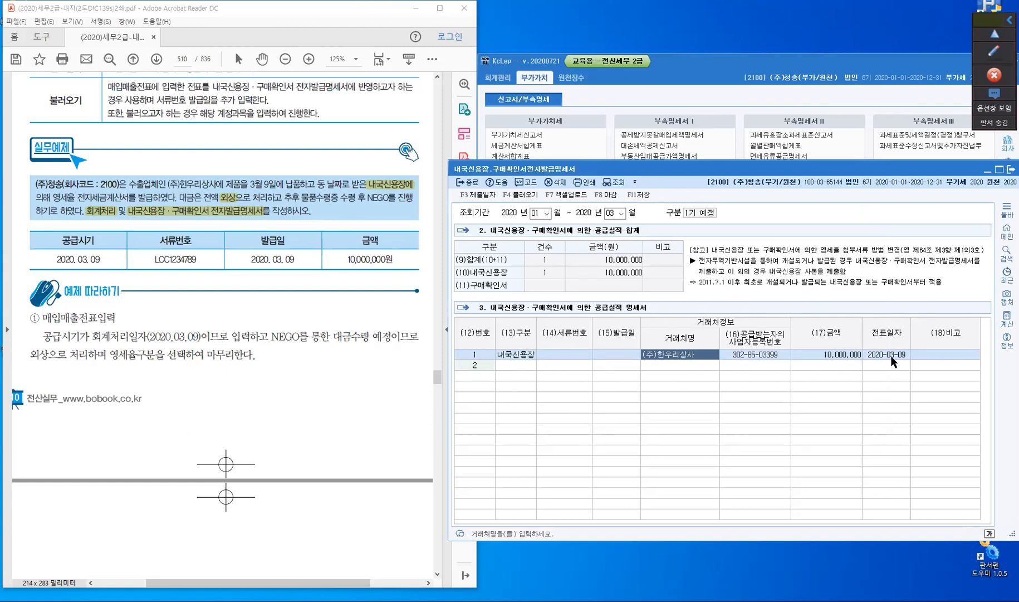
left_click(556, 354)
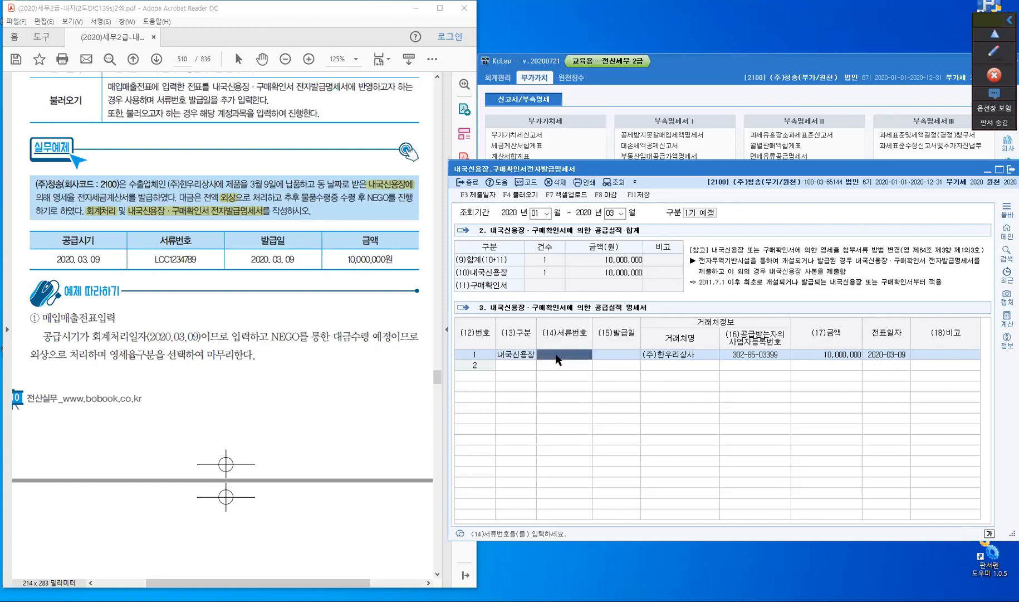
key("Hangul")
type("LCC1234789")
key("Return")
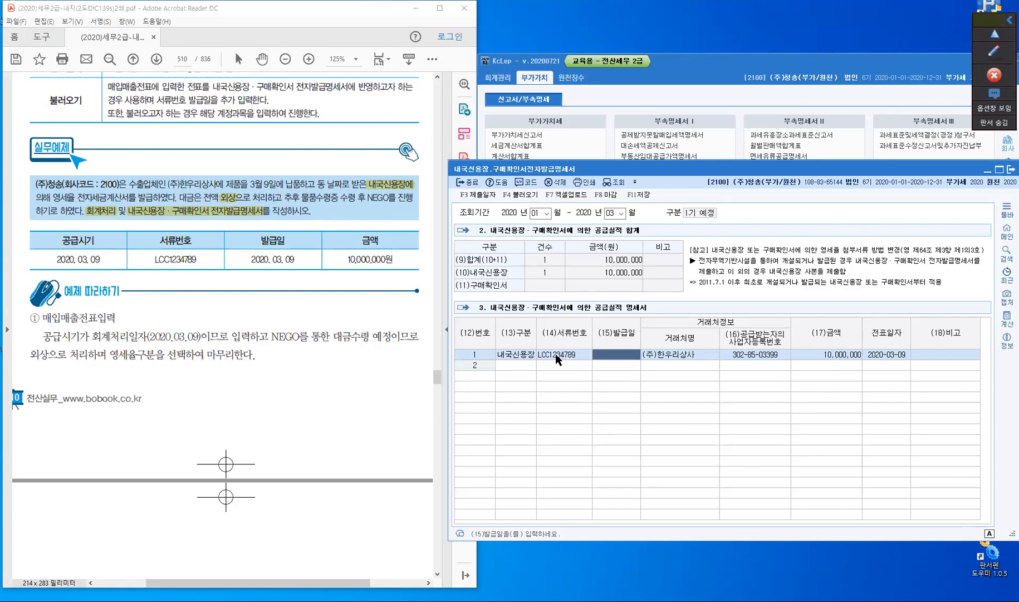
type("2020-03-09")
key("Return")
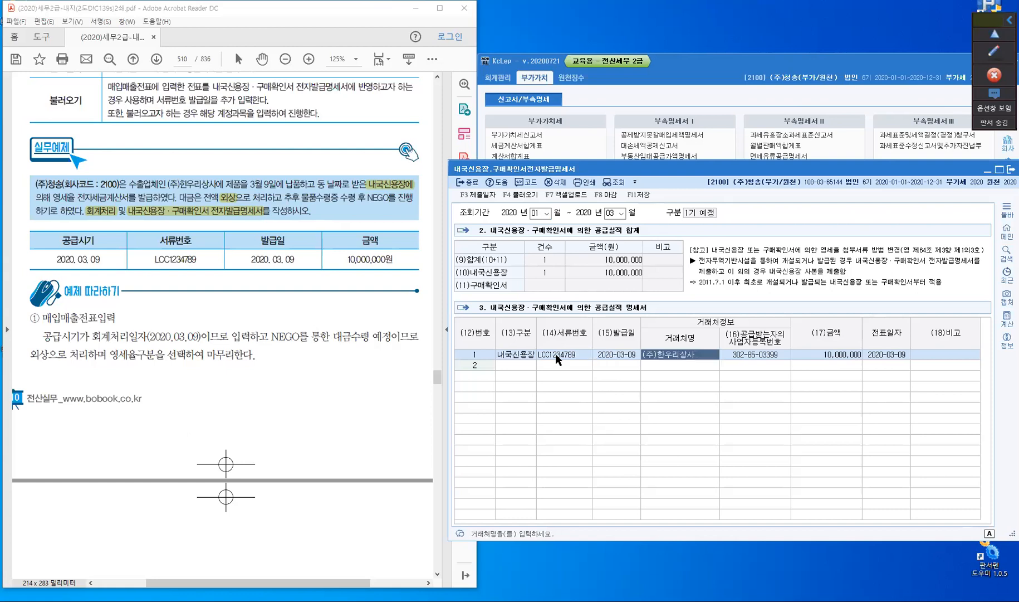
Save the completed 내국신용장.구매확인서전자발급명세서 and close its window.
left_click(624, 356)
left_click(623, 357)
left_click(525, 369)
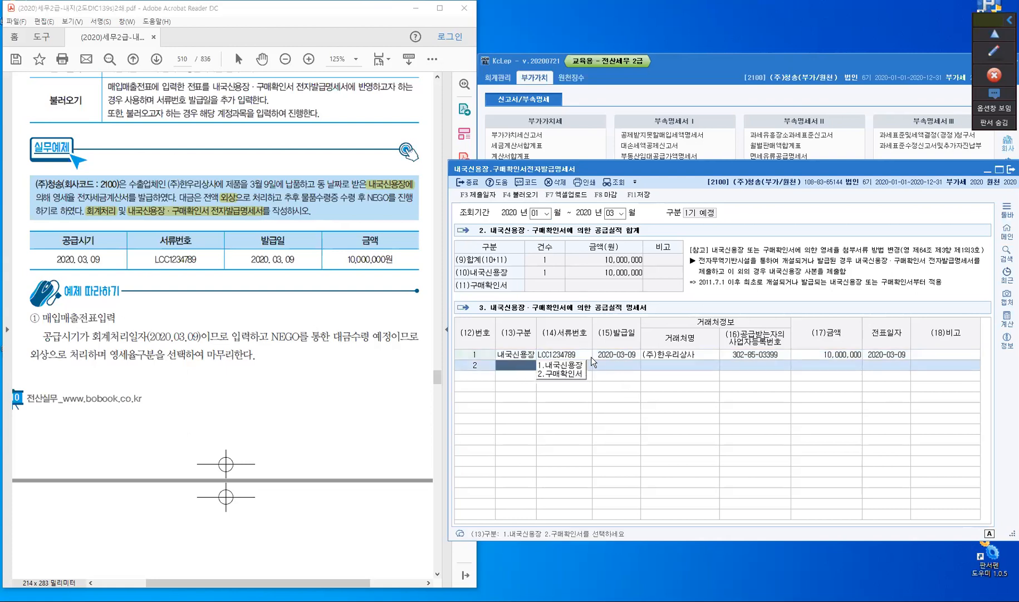
left_click(645, 204)
left_click(458, 178)
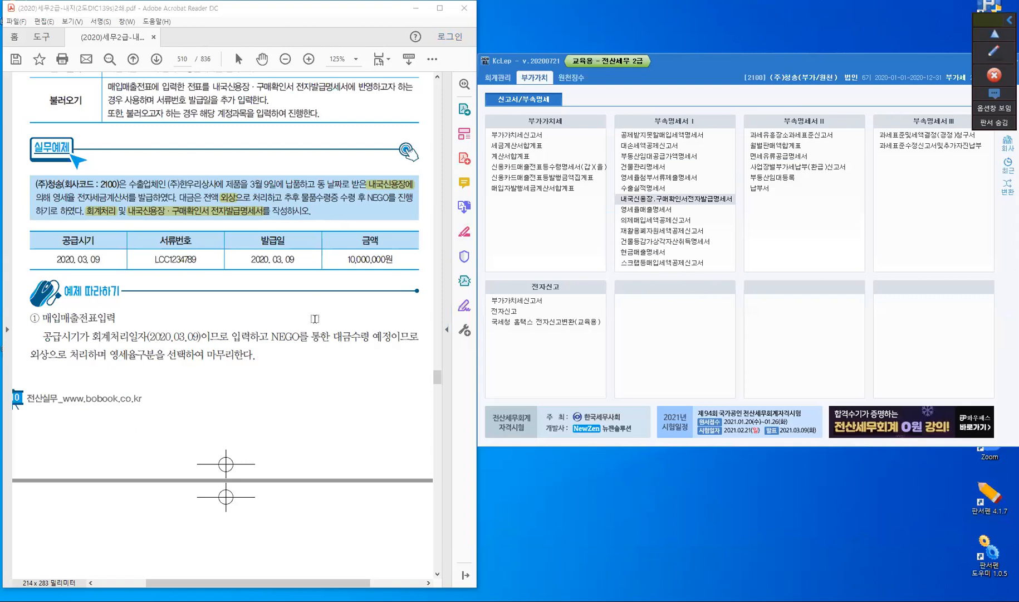
Open 부가가치세신고서 and query January 1 to March 31, 2020 as 1.정기신고.
left_click(529, 139)
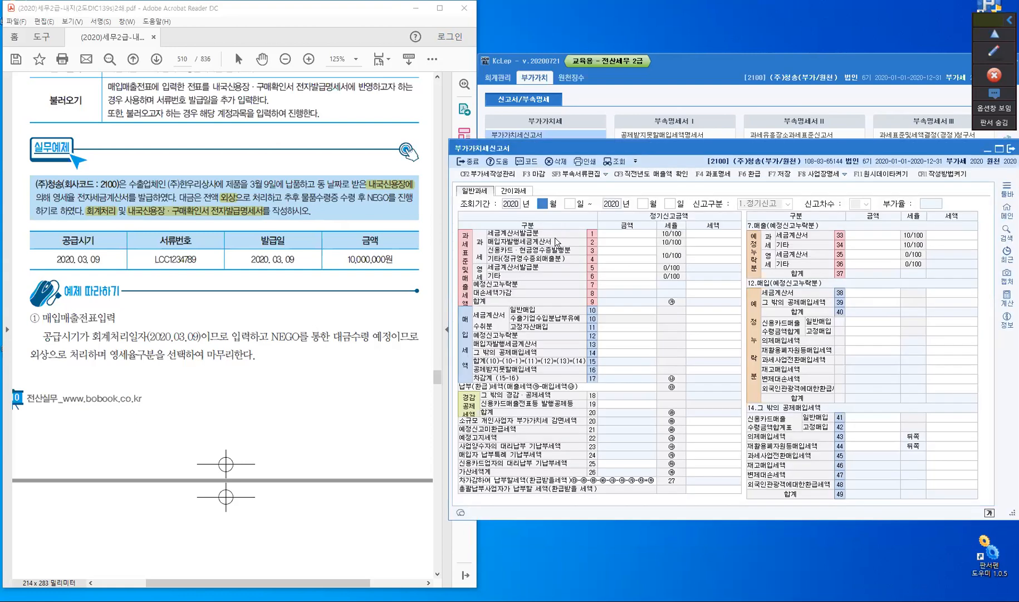
type("1")
key("Return")
type("3")
key("Return")
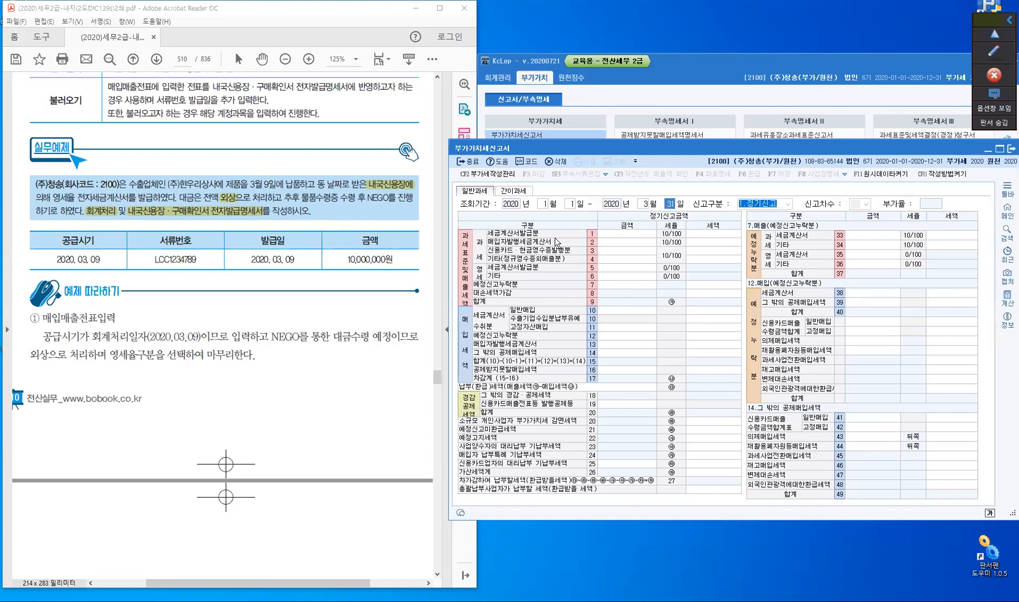
key("Return")
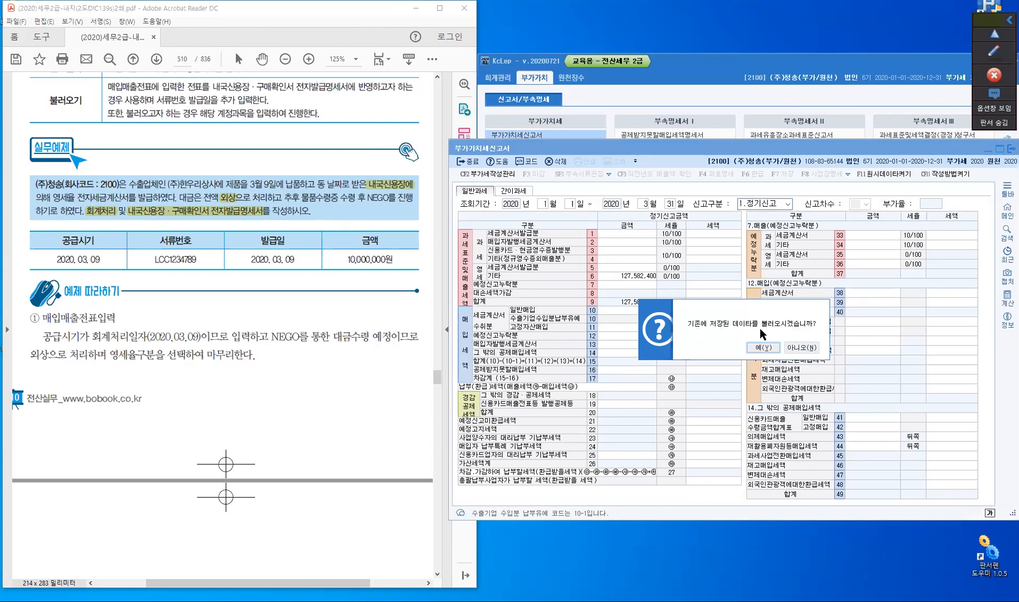
Decline loading the previously saved return data, save the refreshed 부가가치세신고서 and close it.
left_click(800, 350)
left_click(799, 350)
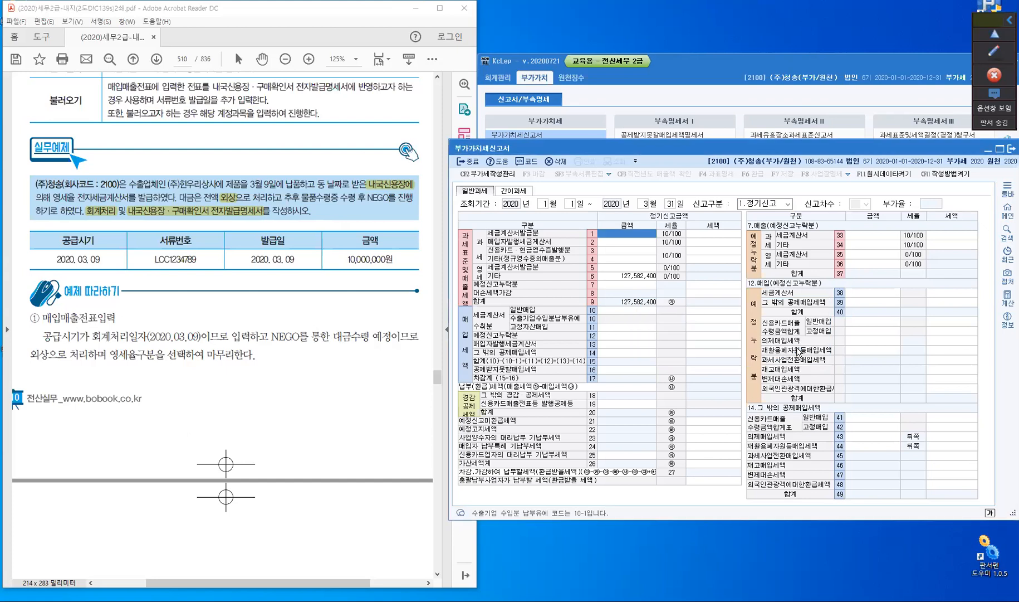
left_click(613, 268)
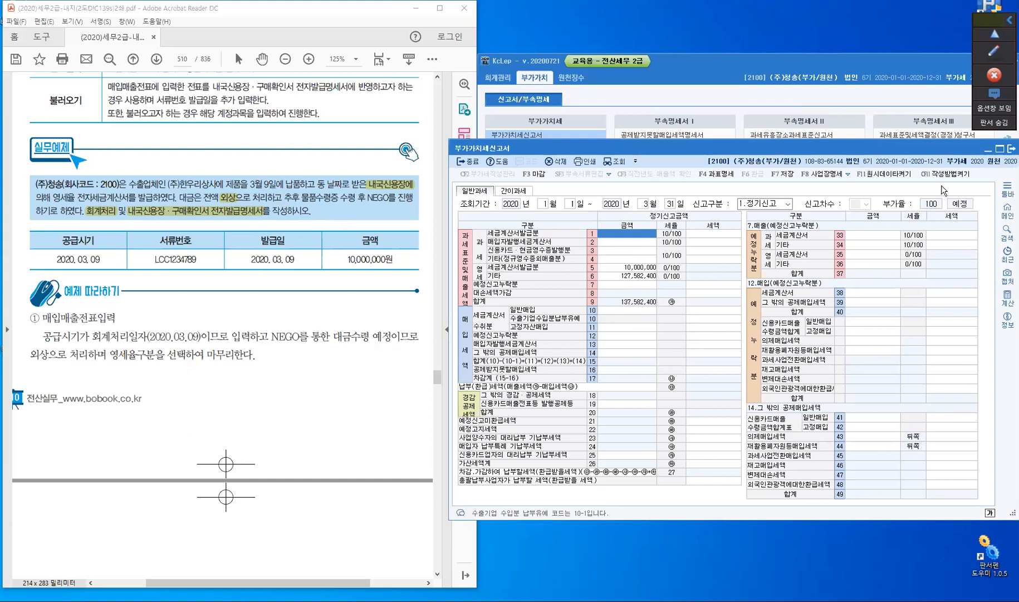
left_click(783, 176)
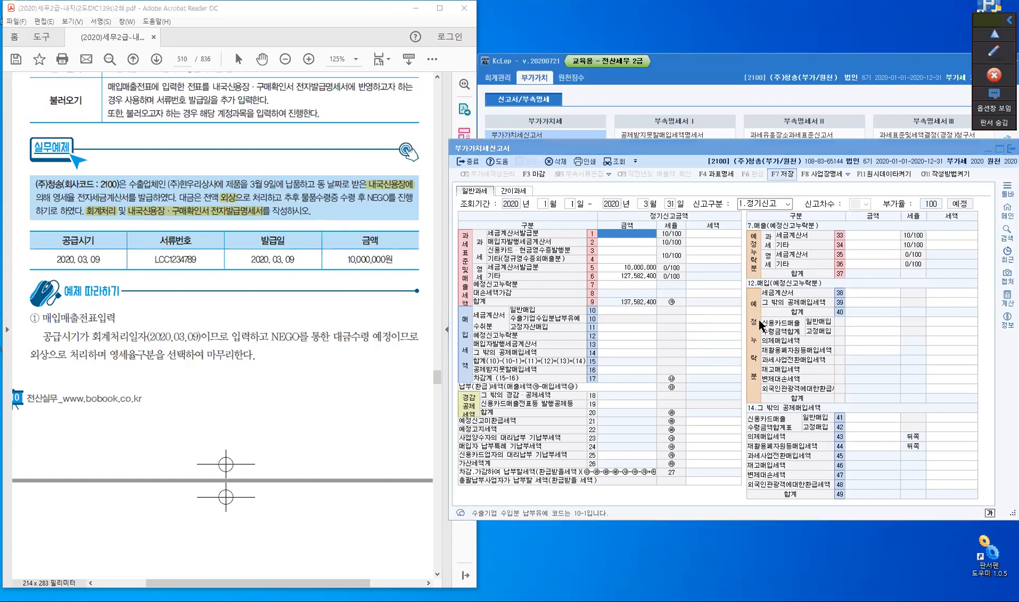
key("Return")
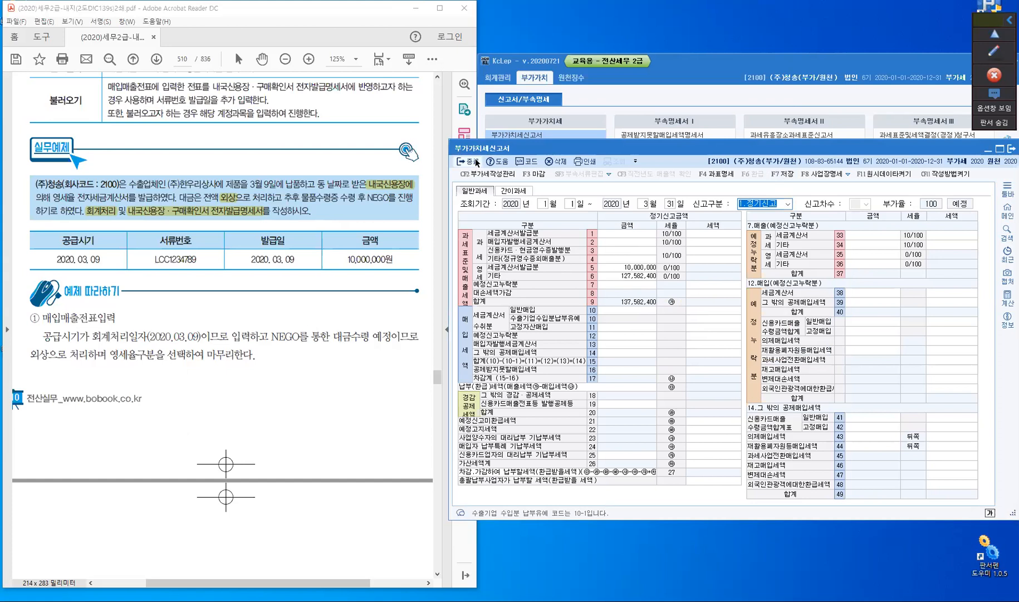
left_click(475, 159)
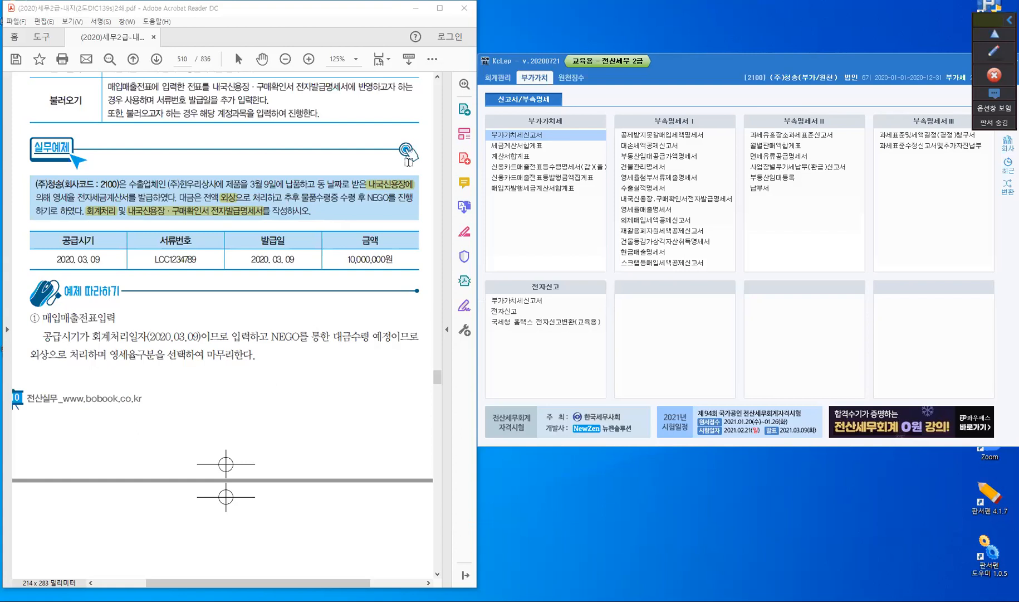
Go to practice problem [4] in the textbook PDF and switch the company in KcLep to 2500 (주)만세(집중심화).
scroll(187, 336, "down", 3)
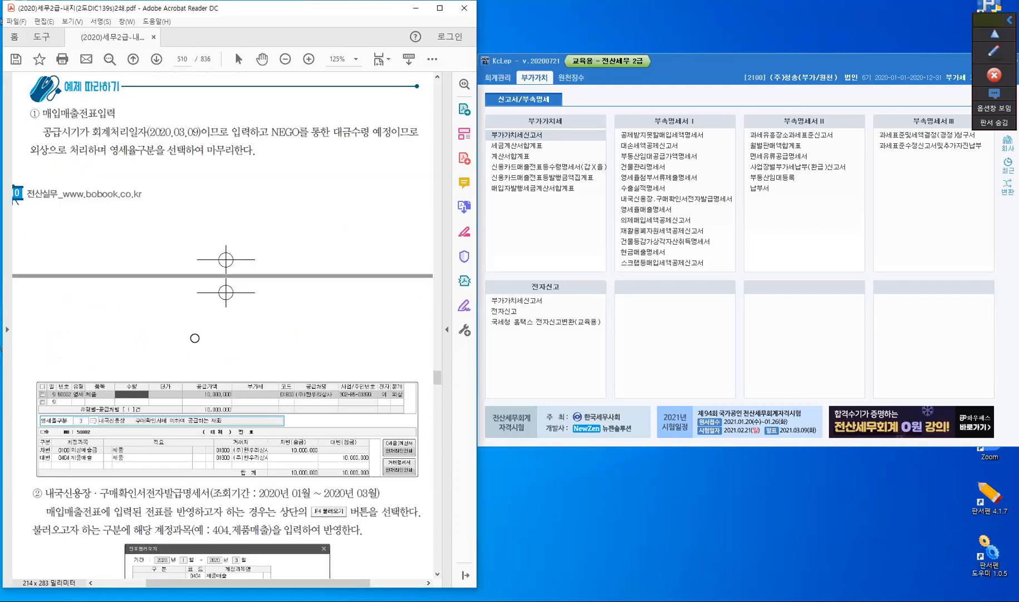
scroll(190, 338, "down", 6)
scroll(195, 356, "down", 6)
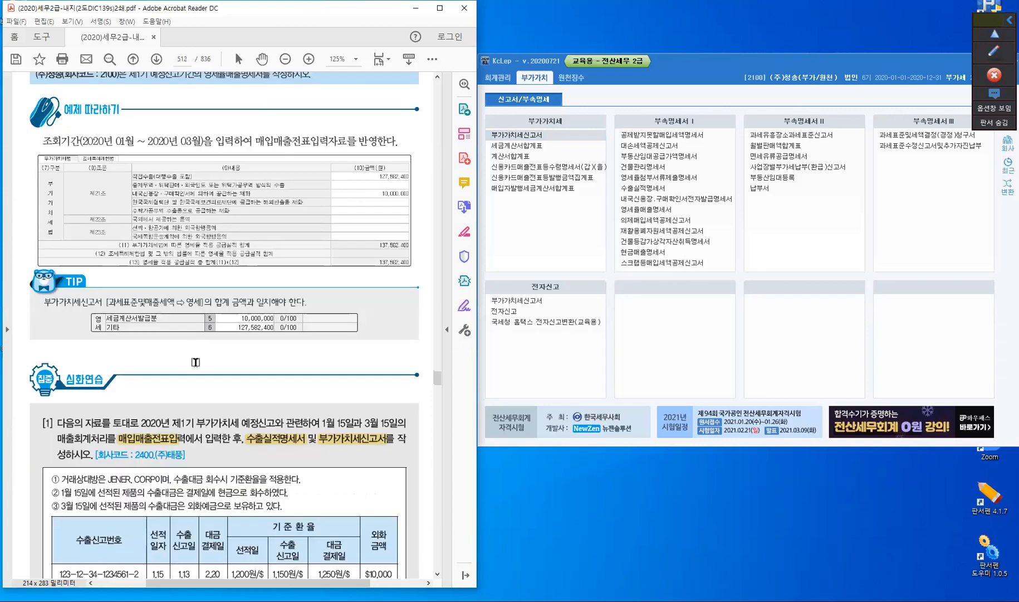
scroll(193, 362, "down", 5)
scroll(194, 364, "down", 10)
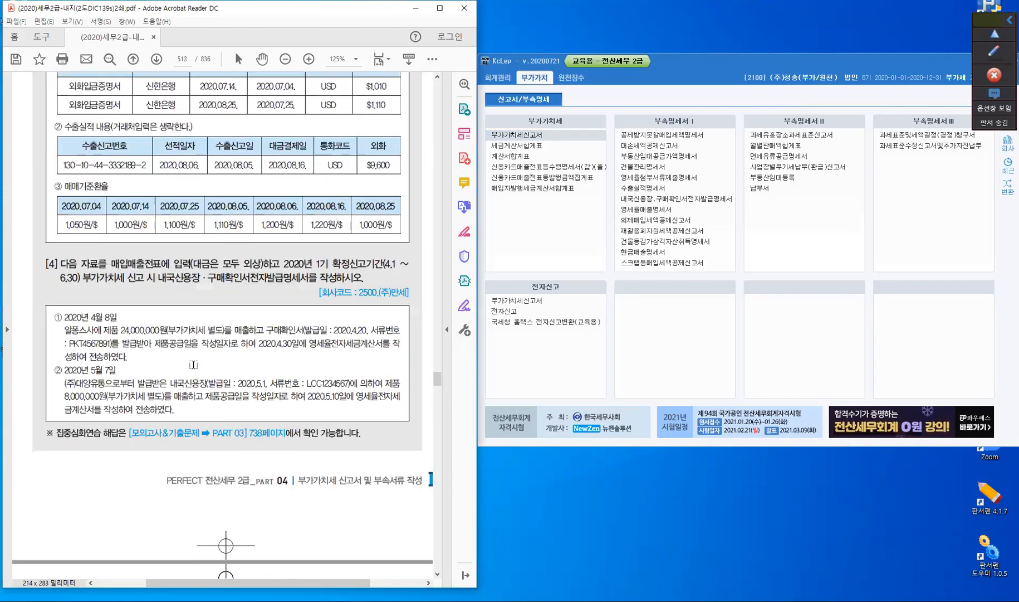
scroll(192, 364, "down", 1)
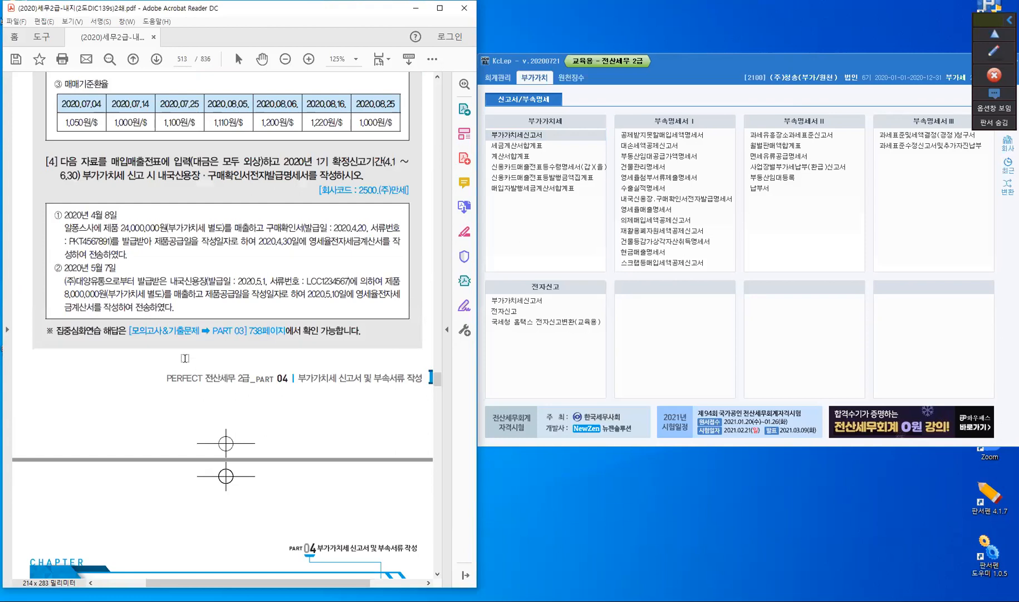
scroll(189, 362, "up", 1)
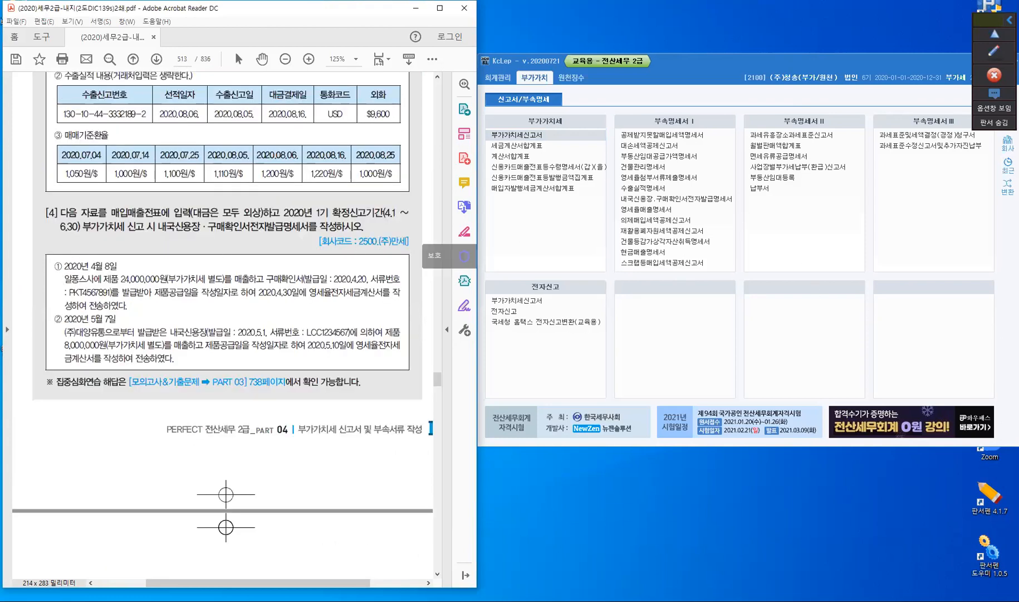
left_click(893, 216)
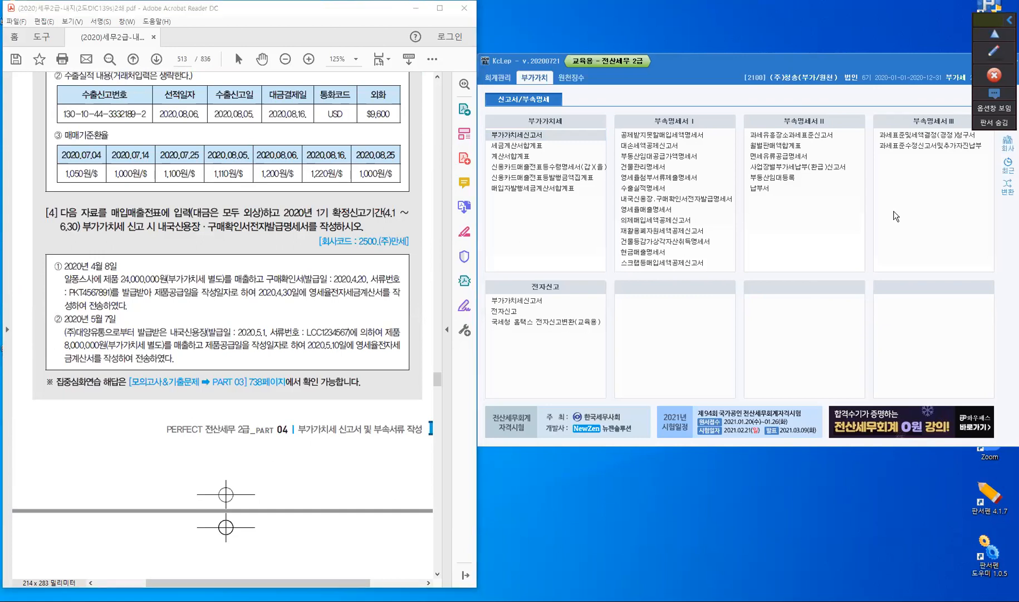
key("F1")
key("Escape")
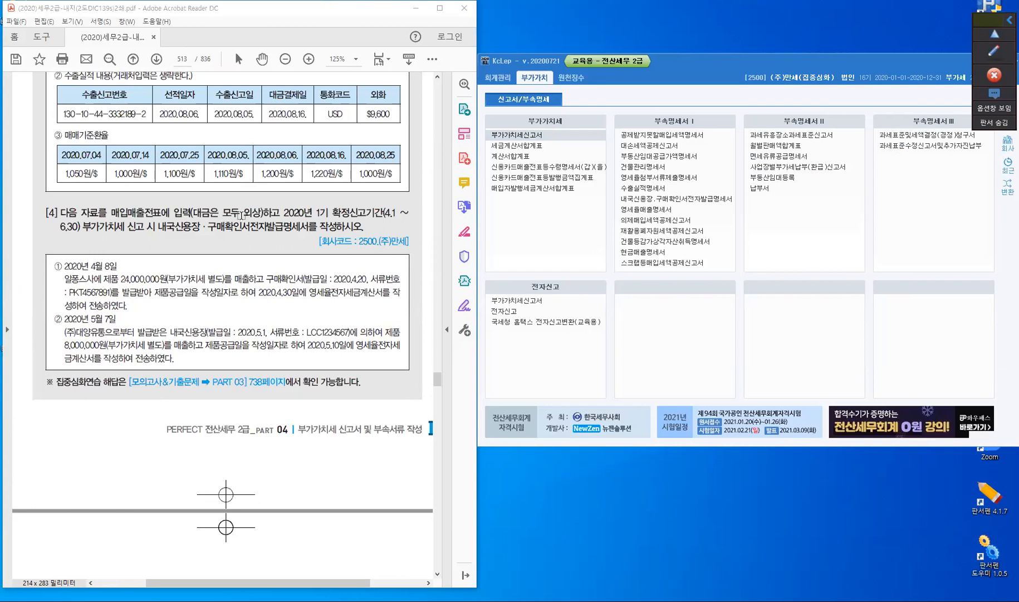
Highlight 외상, 내국신용장·구매확인서전자발급명세서 and 매입매출전표 in the instructions of problem [4] in the PDF.
left_click_drag(244, 212, 259, 215)
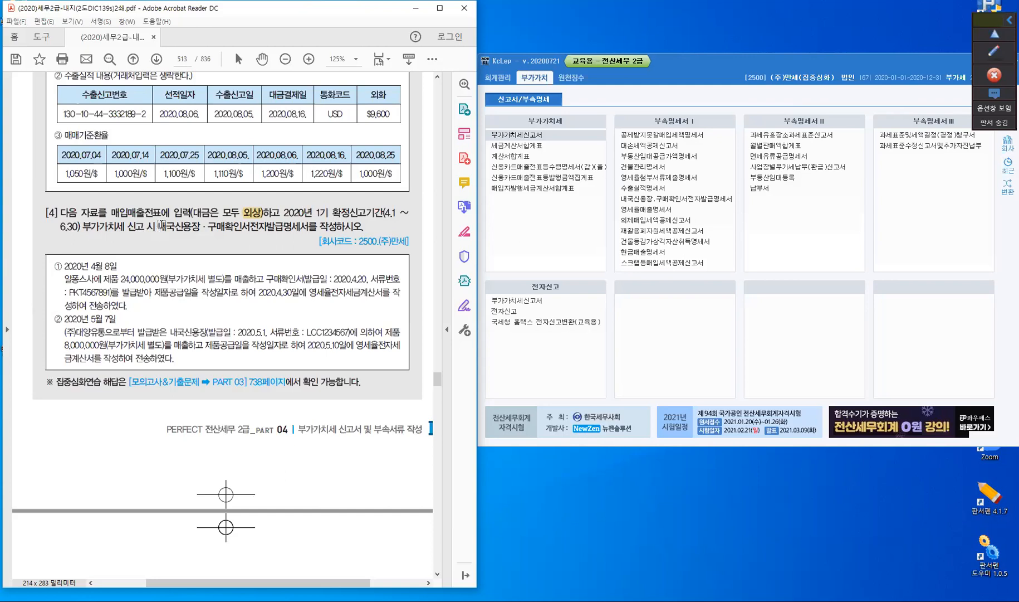
left_click_drag(160, 224, 307, 228)
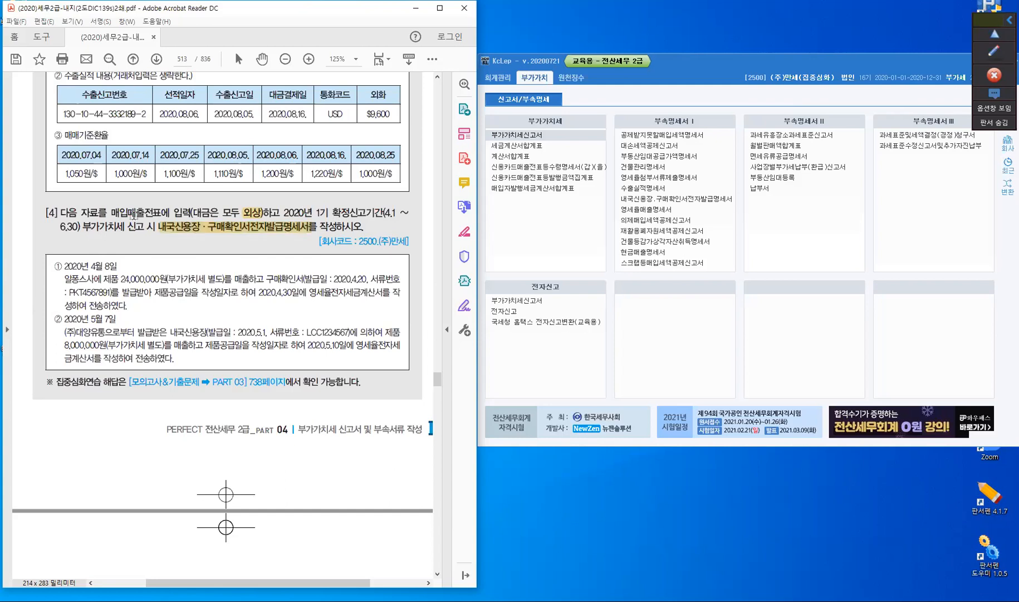
left_click_drag(112, 211, 173, 243)
Highlight 구매확인서, 2020.4.20 and PKT4567891 in item ①, and 내국신용장, 2020.5.1 and LCC1234567 in item ② of problem [4].
left_click_drag(267, 278, 302, 278)
left_click(337, 293)
left_click_drag(331, 280, 366, 280)
left_click(358, 314)
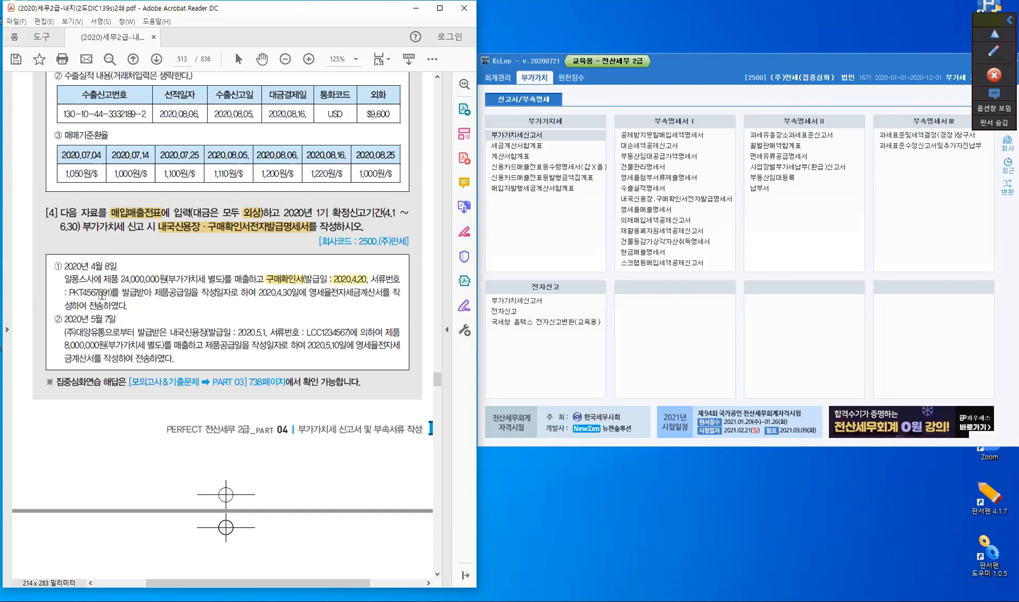
double_click(102, 295)
left_click(144, 309)
left_click_drag(170, 332, 266, 334)
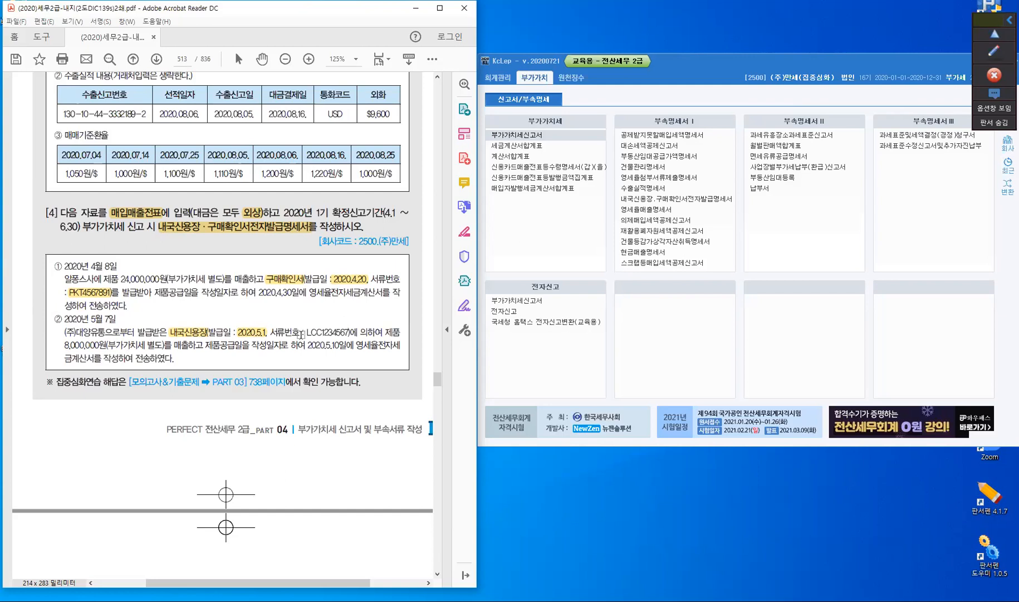
left_click_drag(307, 332, 344, 335)
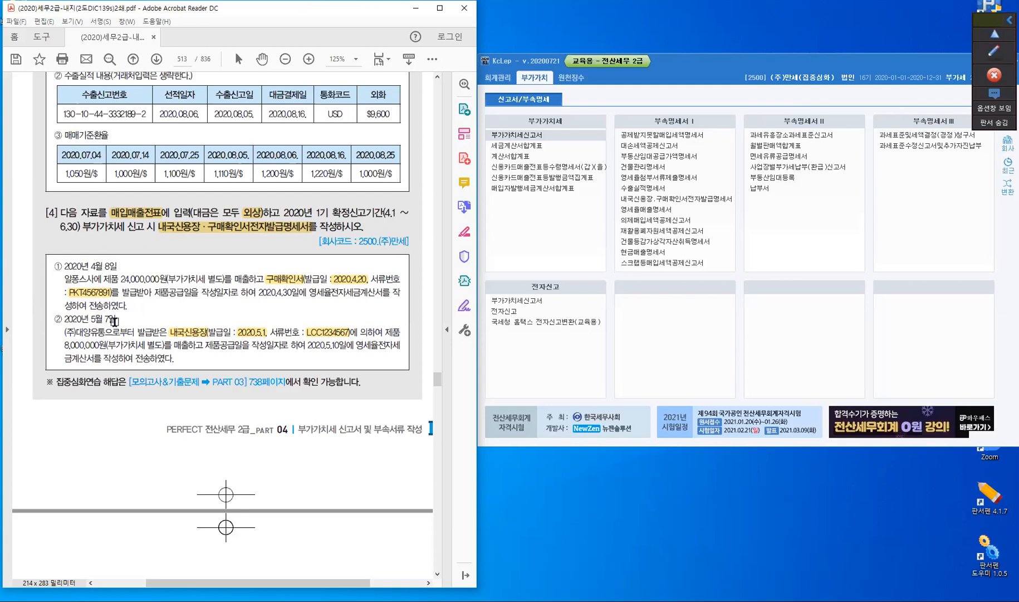
Open 매입매출전표입력 under 회계관리 in KcLep and set the voucher date to April 8, 2020.
left_click(496, 74)
left_click(516, 145)
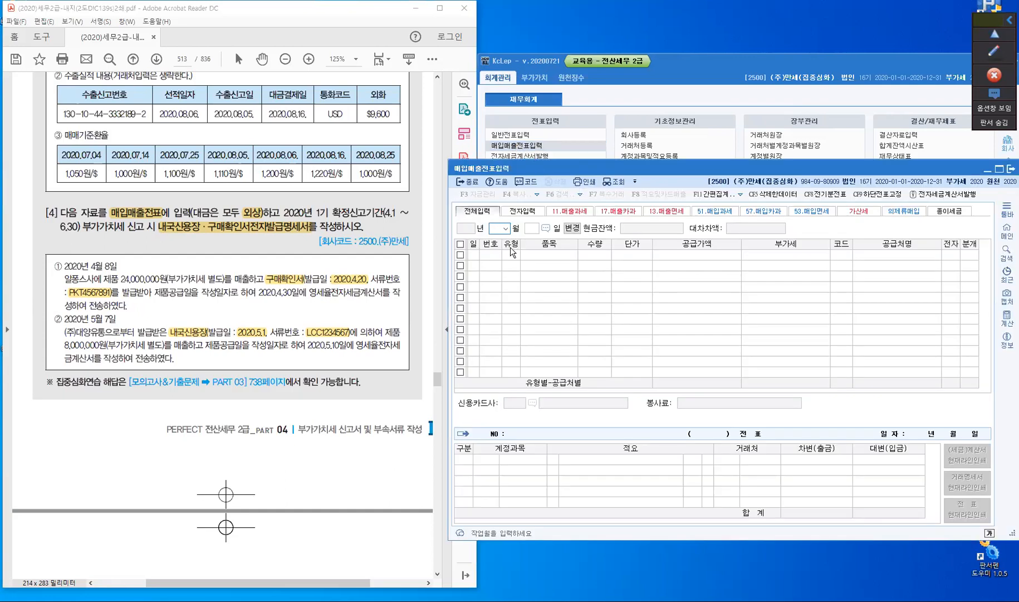
type("04")
key("Return")
key("Return")
type("8")
key("Return")
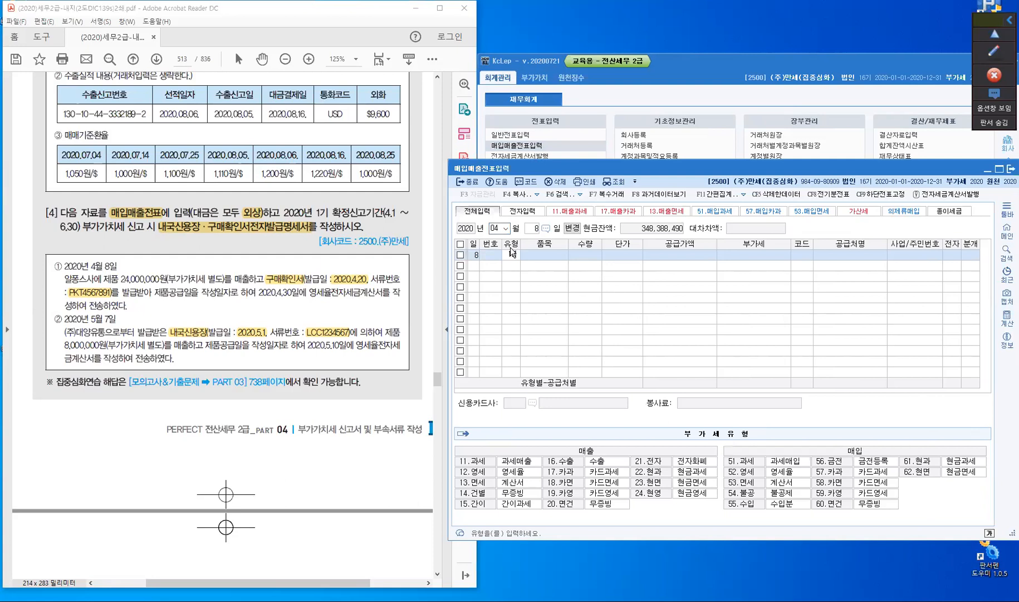
Enter the April 8 sale line as type 12 영세 with item 제품 and a supply value of 24,000,000.
type("12")
key("Return")
type("제품")
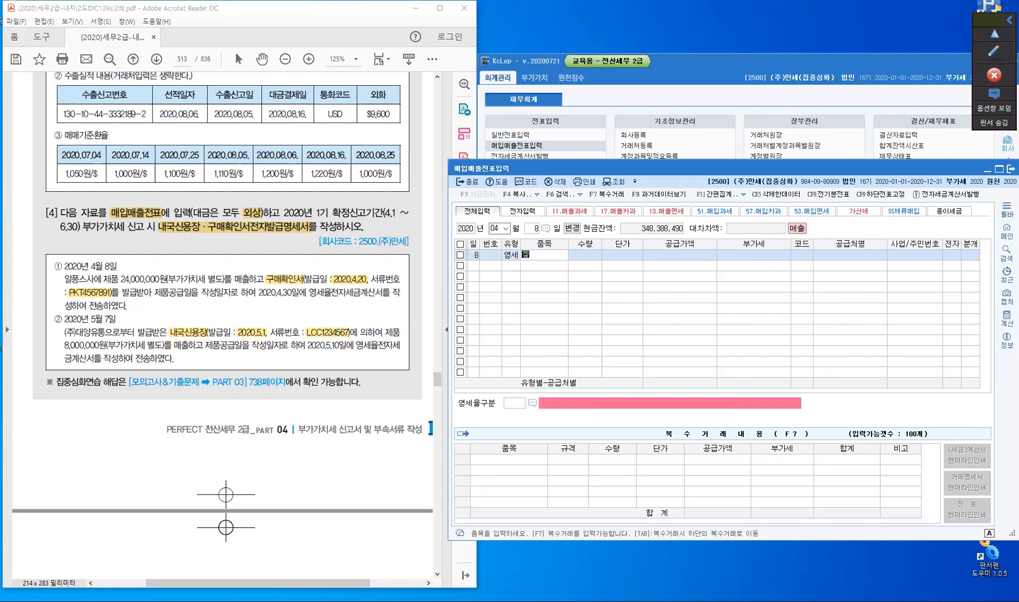
key("Return")
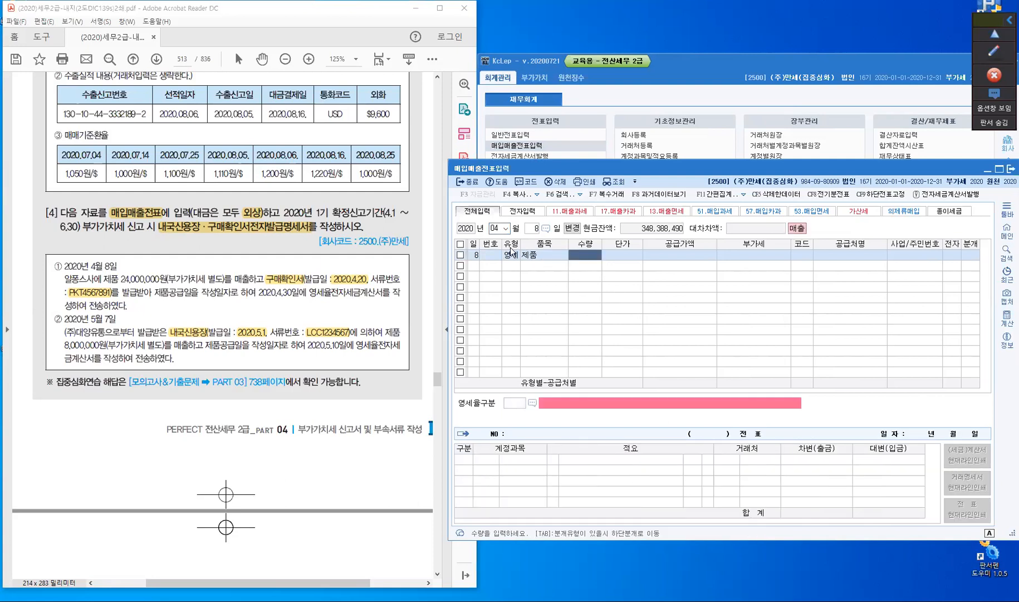
key("Return")
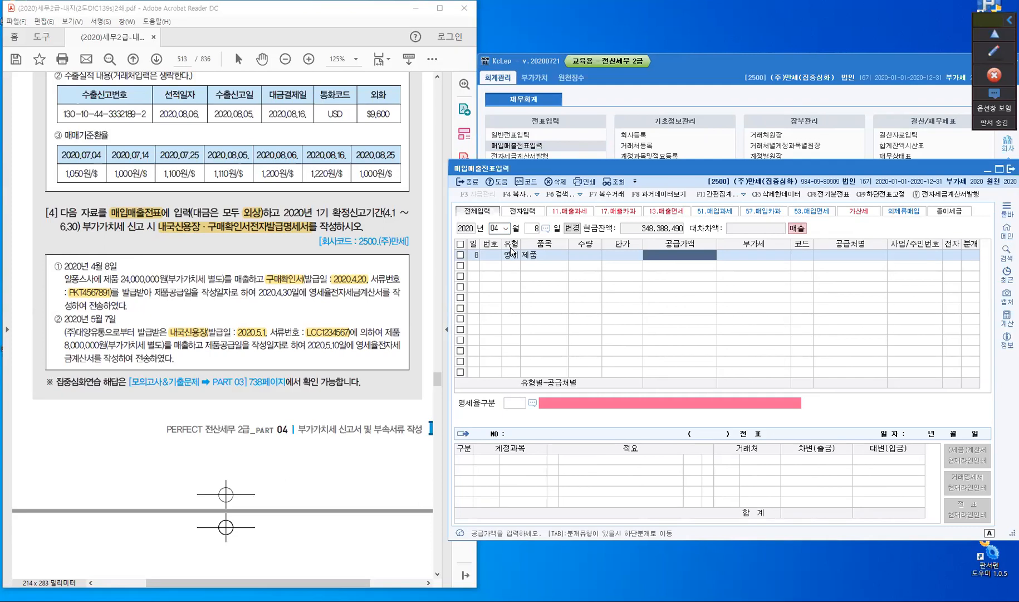
type("24000000")
key("Return")
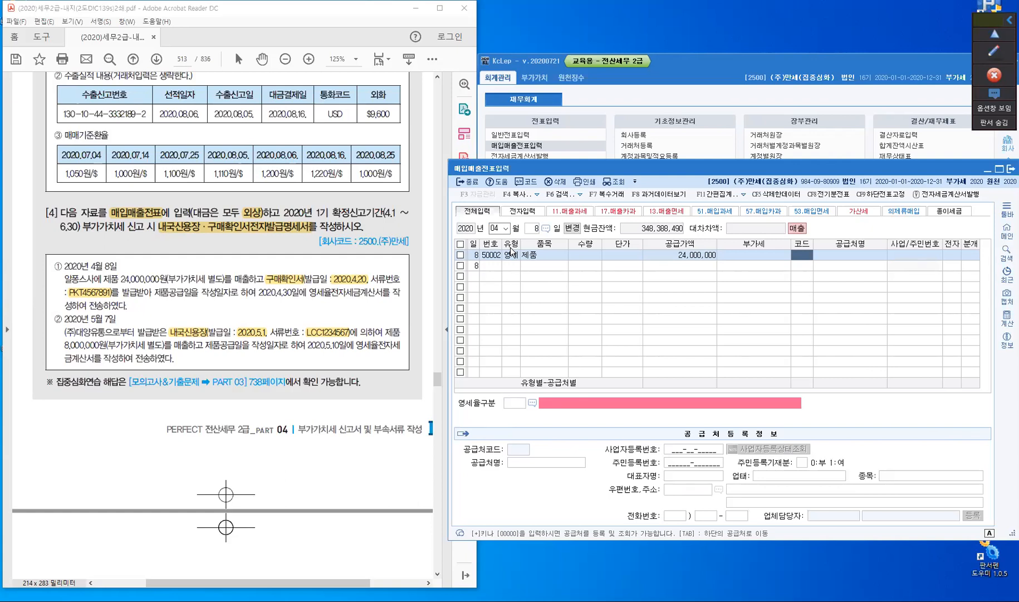
Assign 알퐁스사 as the customer of the April 8 sale and mark its tax invoice as electronic (여).
type("알퐁")
key("Return")
key("Return")
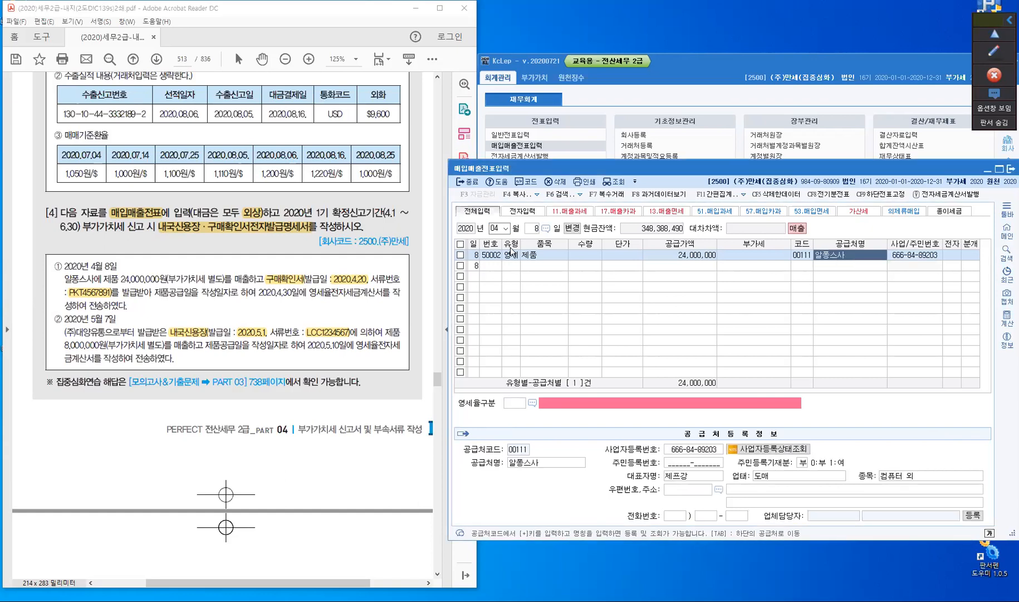
key("Return")
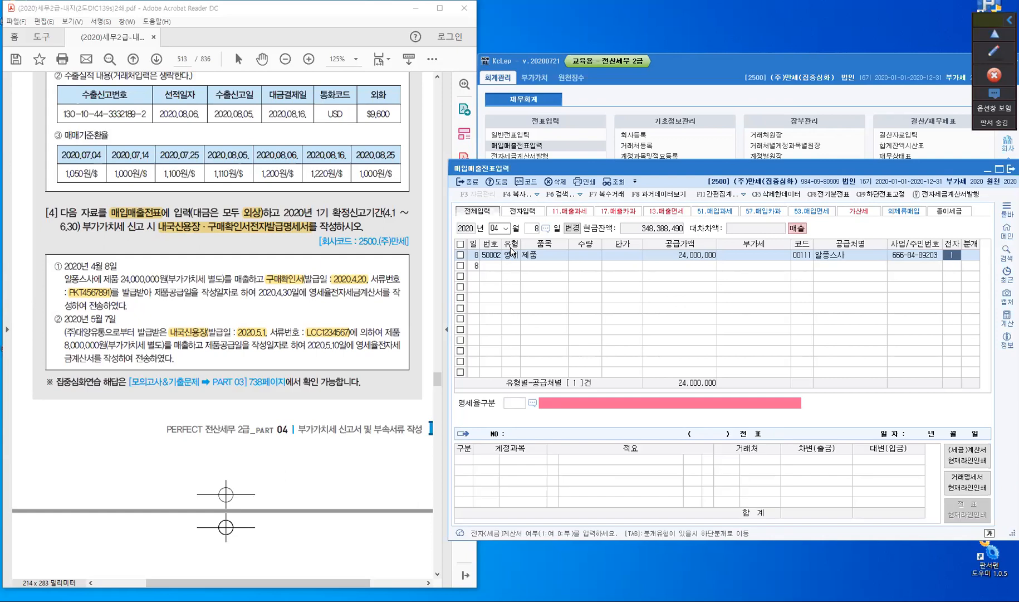
type("1")
key("Return")
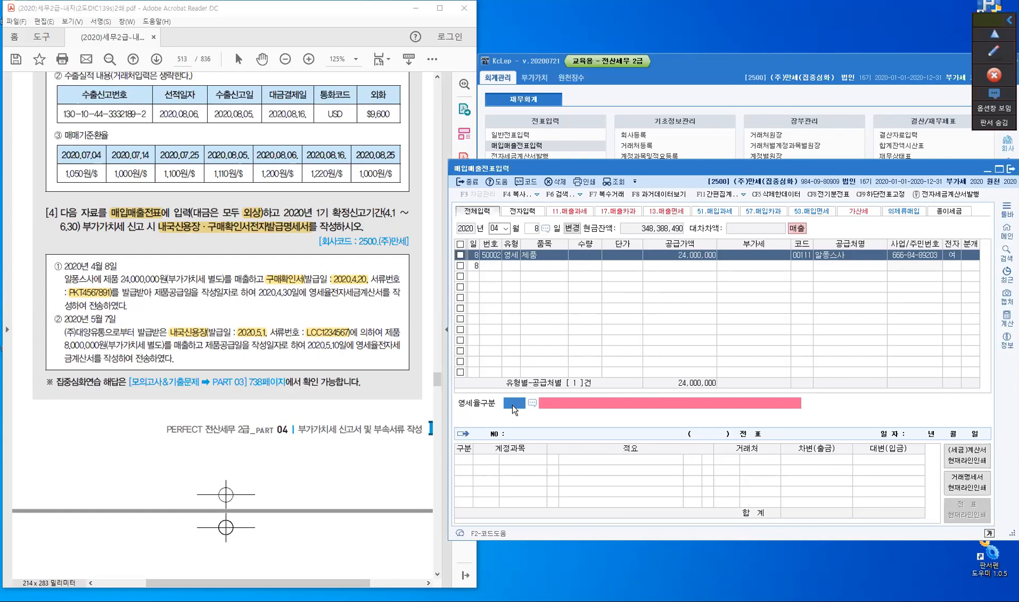
Set the April 8 sale's 영세율구분 to 3 내국신용장·구매확인서에 의하여 공급하는 재화 and its journal type to 외상.
key("F2")
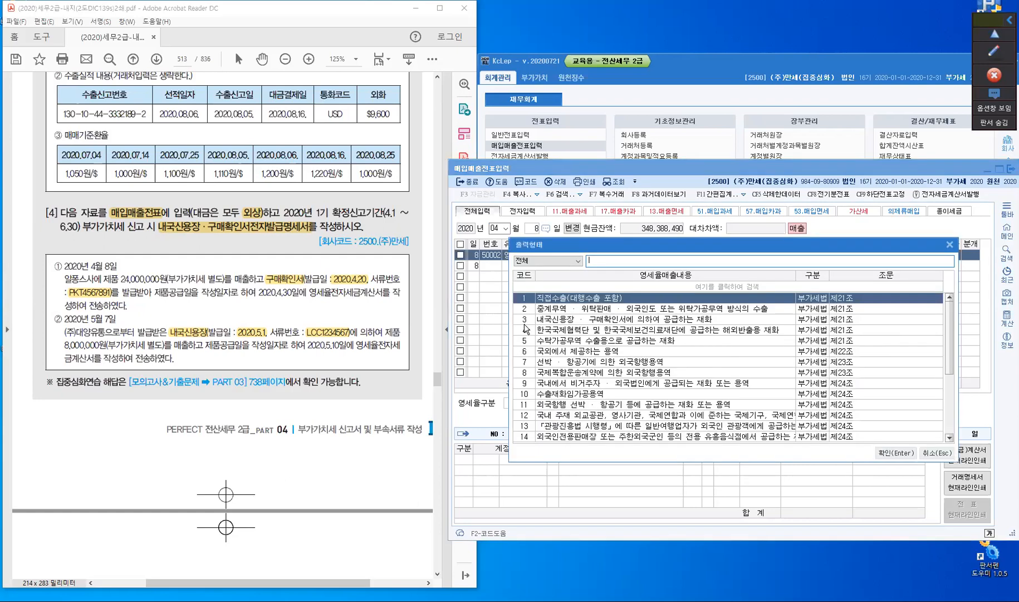
left_click(525, 319)
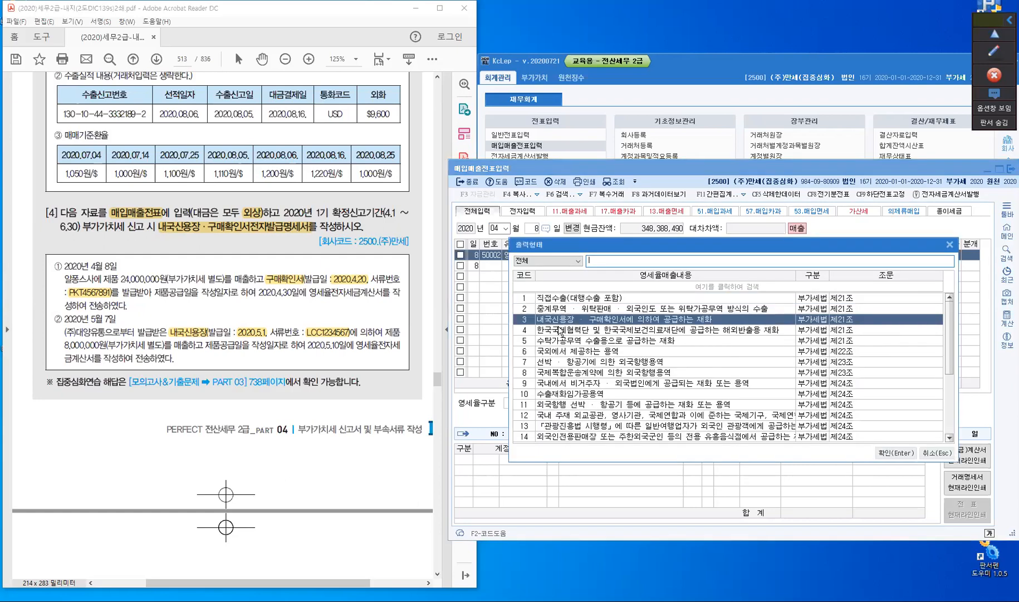
left_click(892, 456)
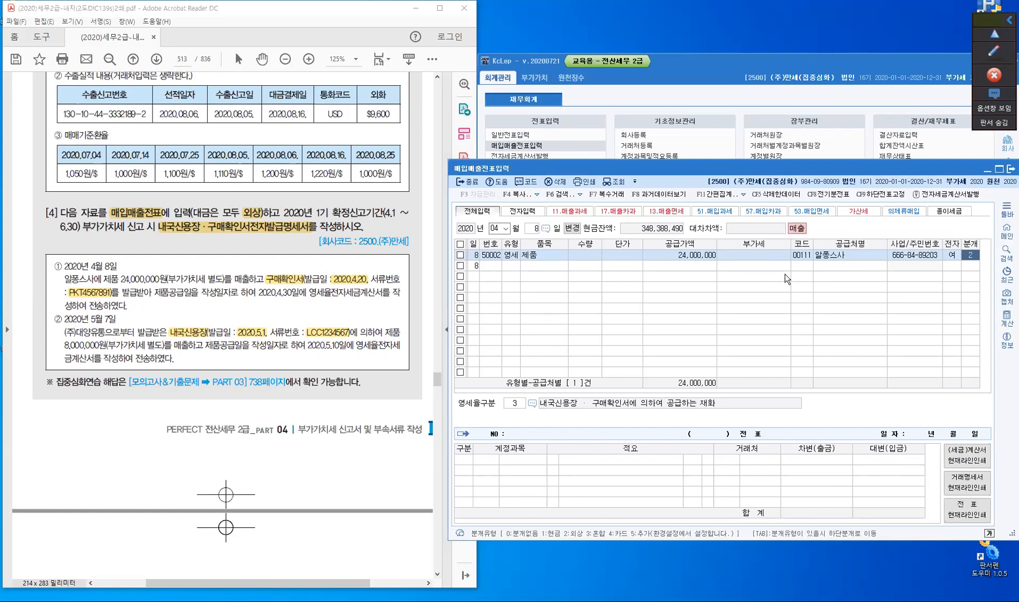
key("Return")
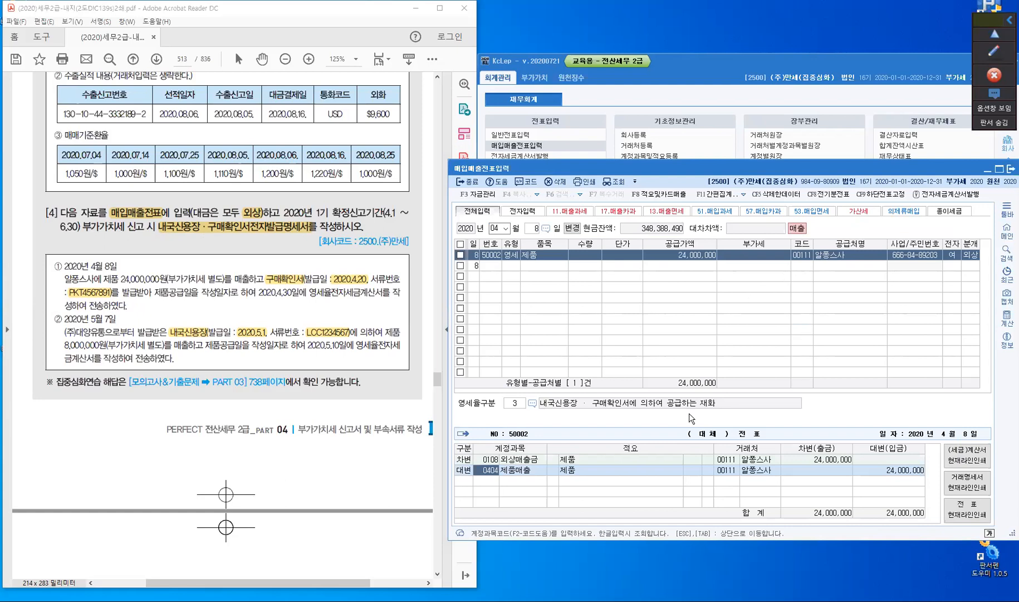
Set the voucher date to May 7, 2020 and enter a type 12 영세 line for 제품 with a supply value of 8,000,000.
left_click(509, 266)
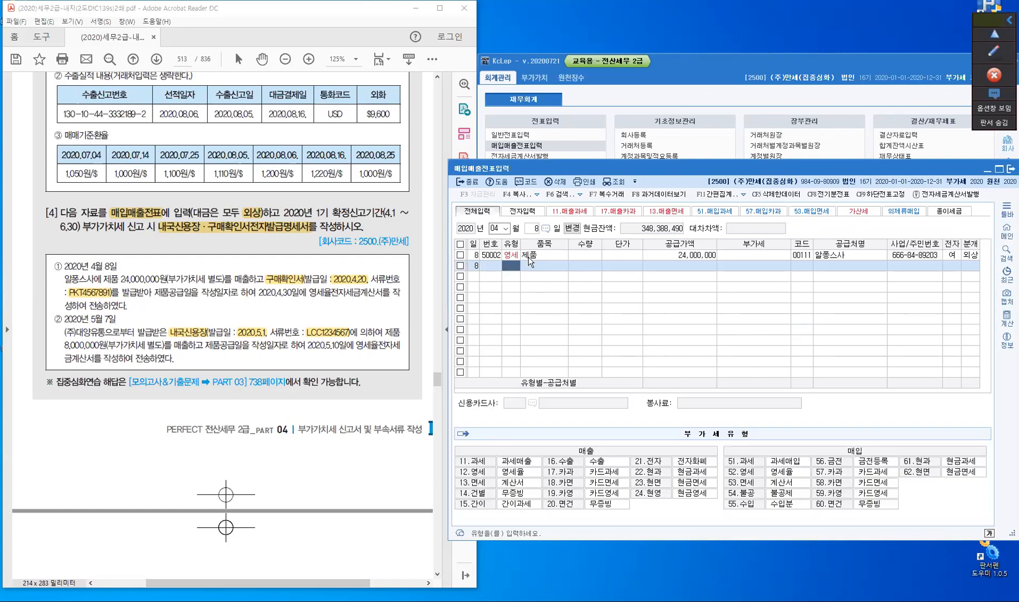
key("Escape")
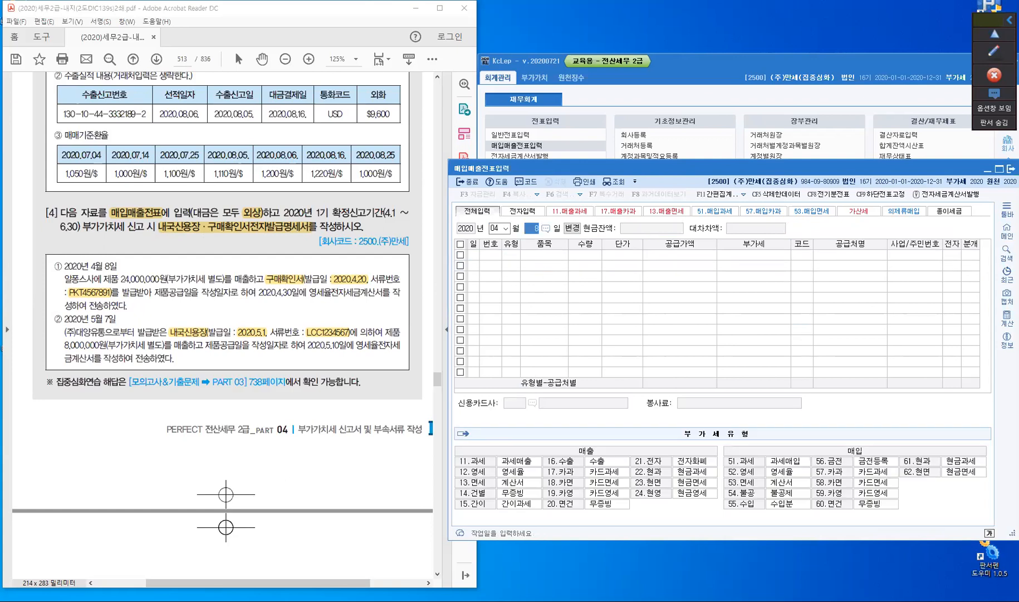
type("7")
key("Return")
type("1")
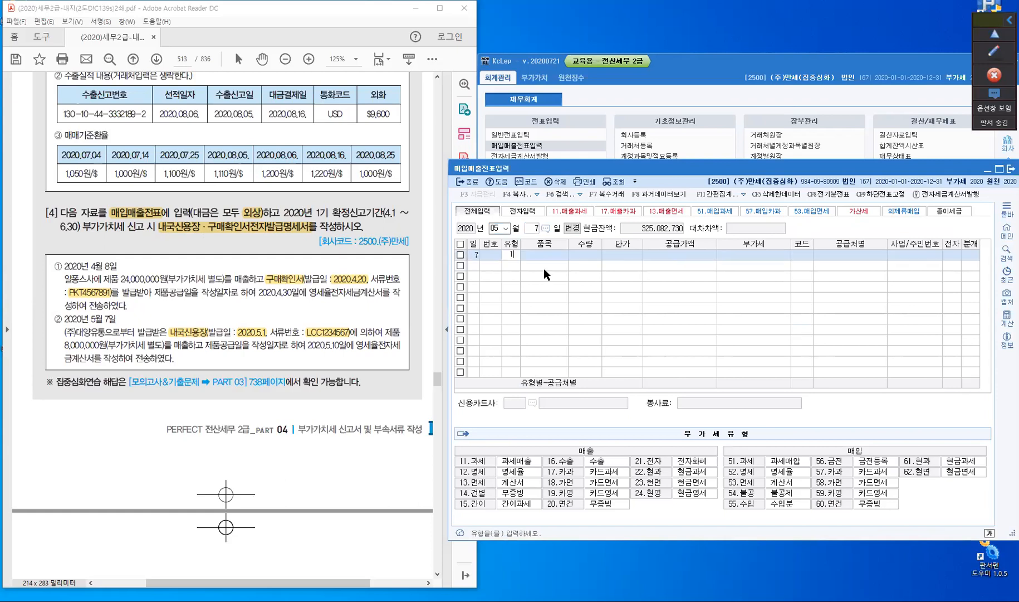
type("2")
key("Return")
type("제품")
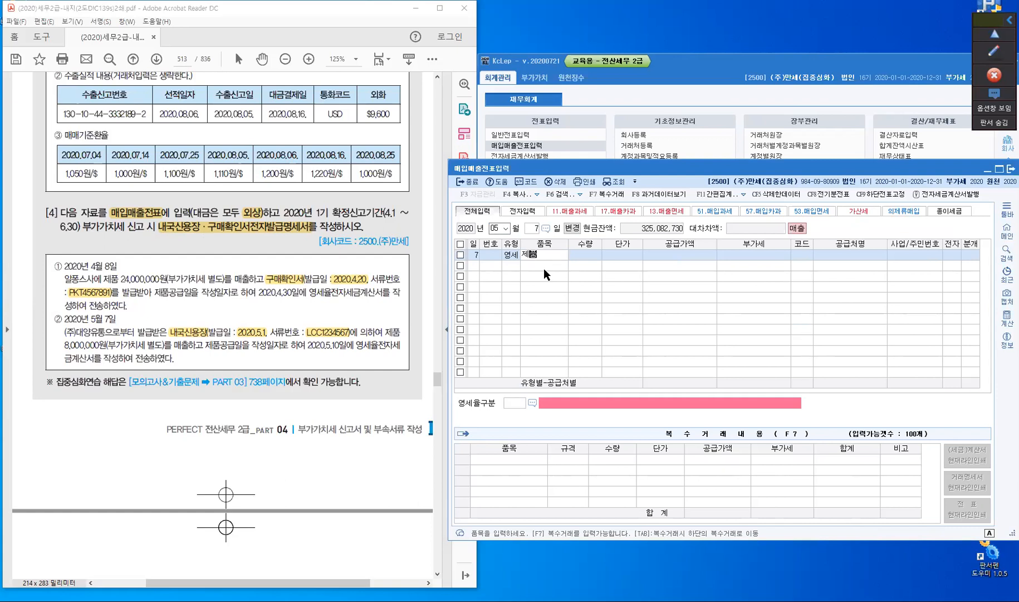
key("Return")
key("Return")
key("Return")
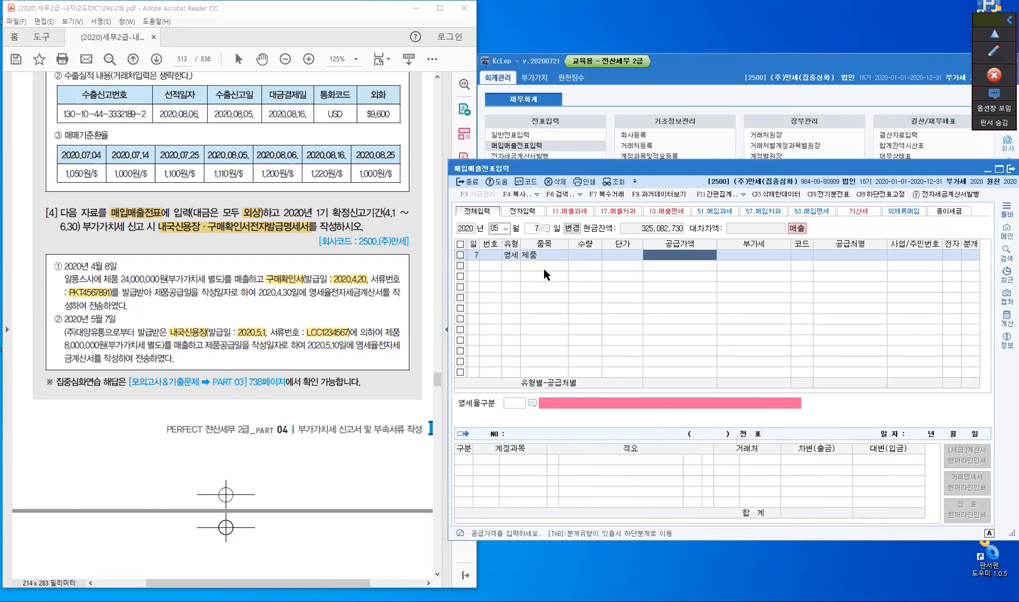
type("8000000")
key("Return")
key("Return")
Assign (주)대양유통 as the customer of the May 7 sale and mark its tax invoice as electronic (여).
type("댕")
type("양")
key("Return")
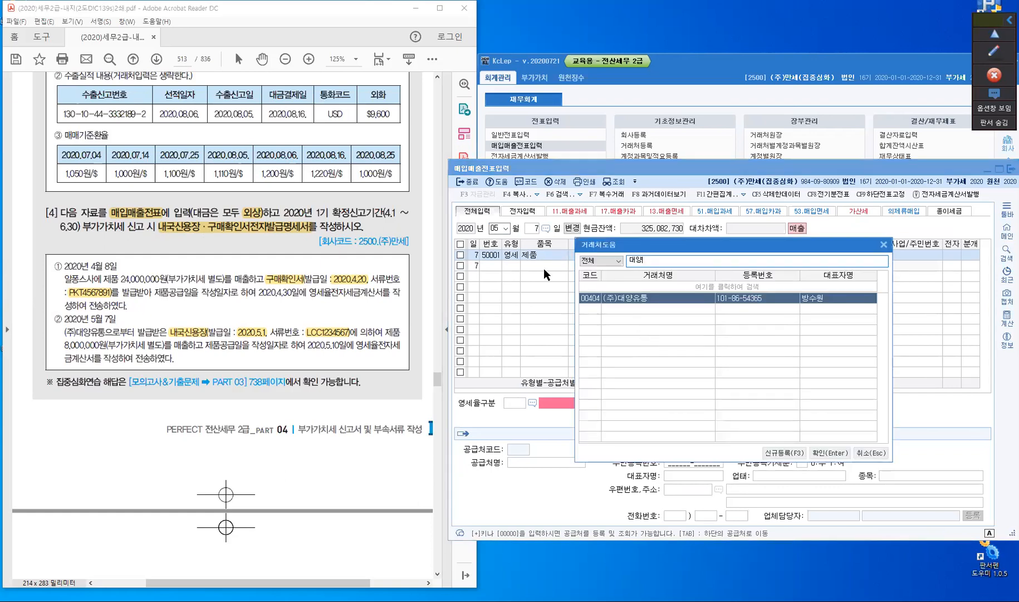
key("Return")
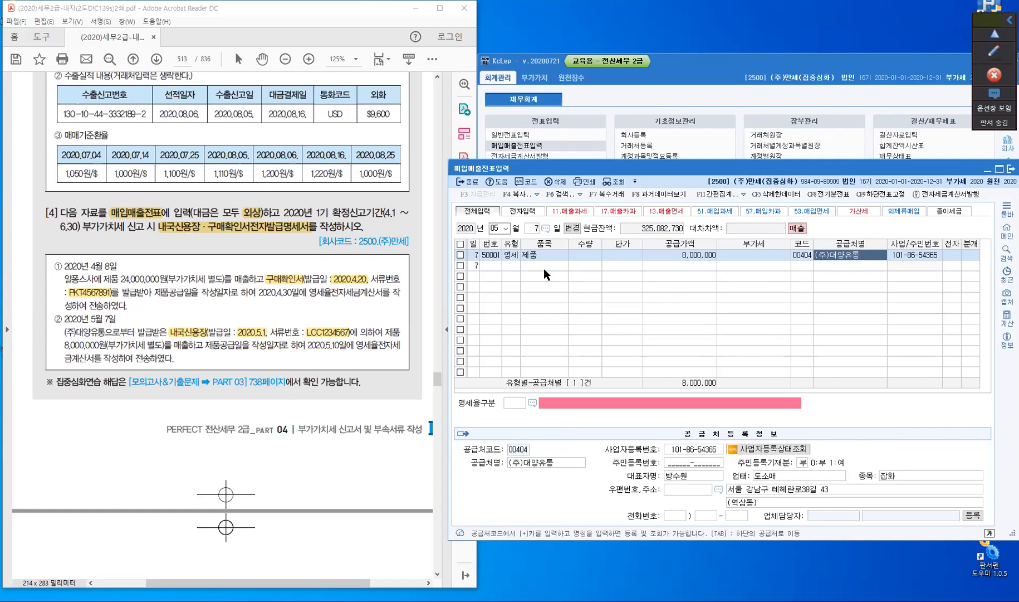
key("Return")
type("1")
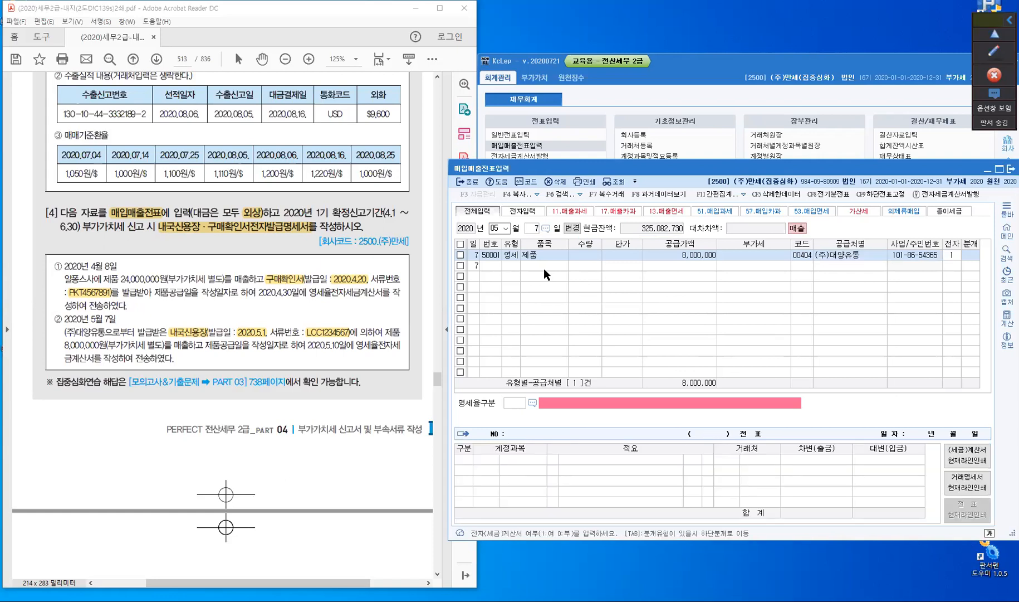
key("Return")
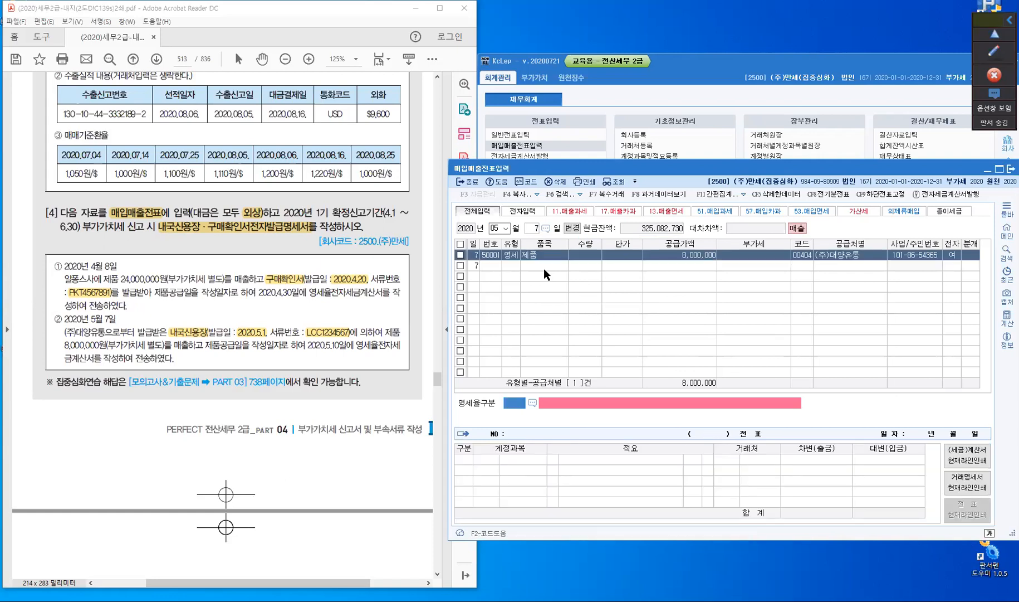
Set the May 7 sale's 영세율구분 to 3 and its journal type to 외상, keeping the generated journal entry.
type("3")
key("Return")
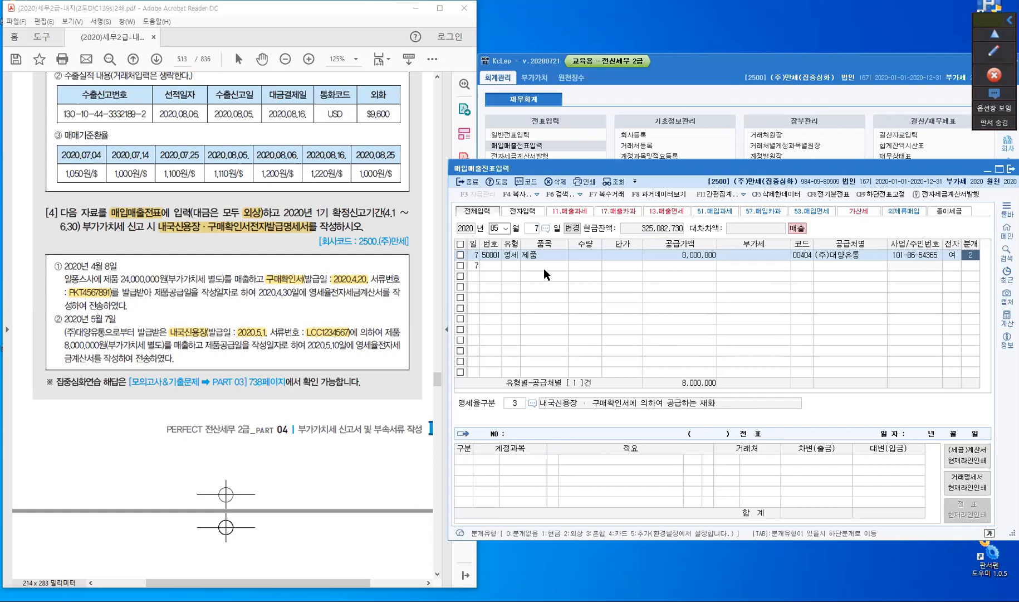
key("Return")
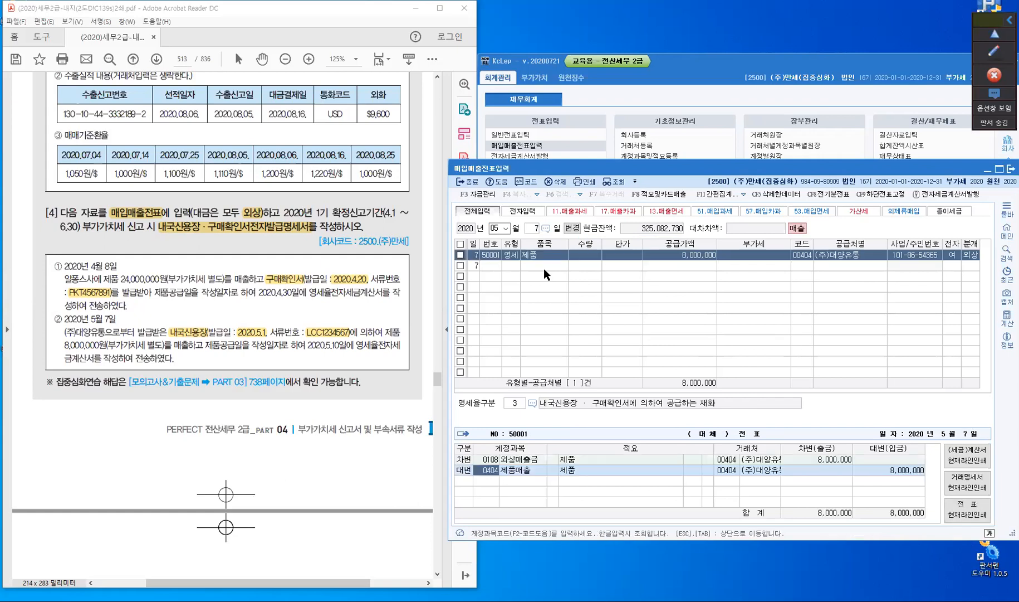
key("Return")
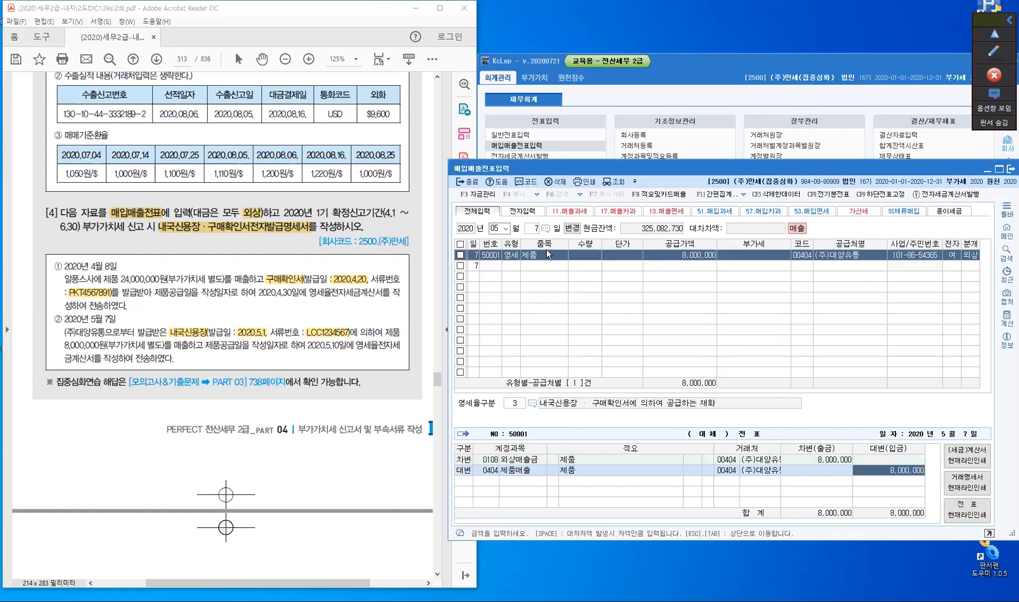
left_click(547, 252)
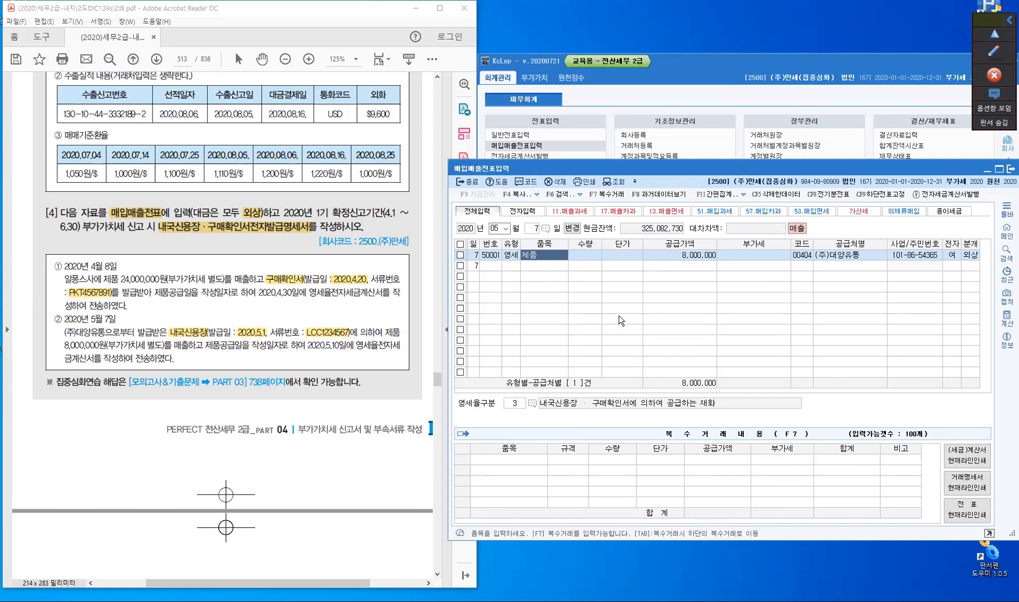
Close 매입매출전표입력 and open 내국신용장.구매확인서전자발급명세서 under 부가가치 for April to June 2020.
left_click(473, 184)
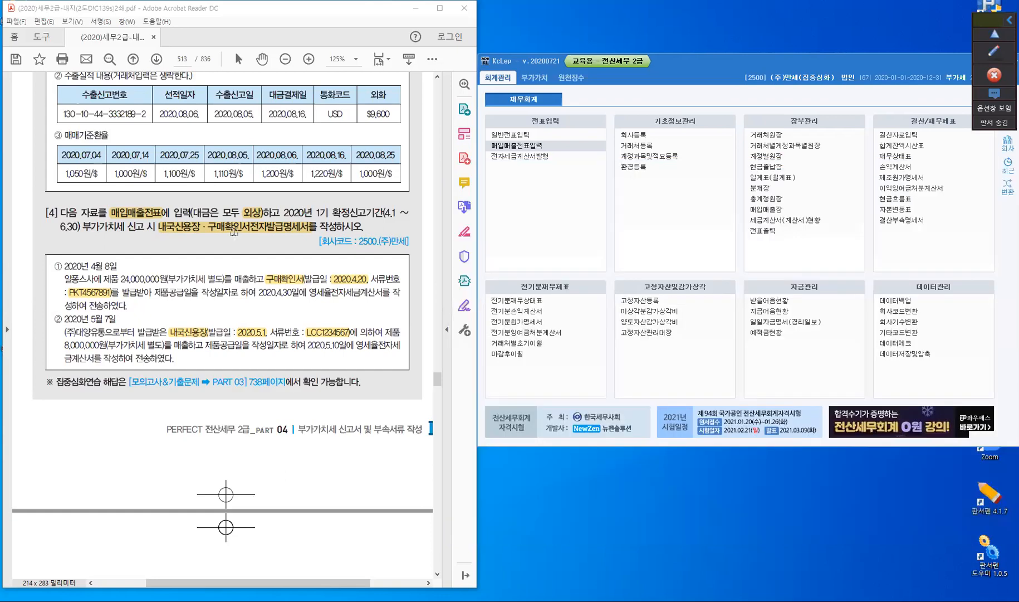
left_click(540, 81)
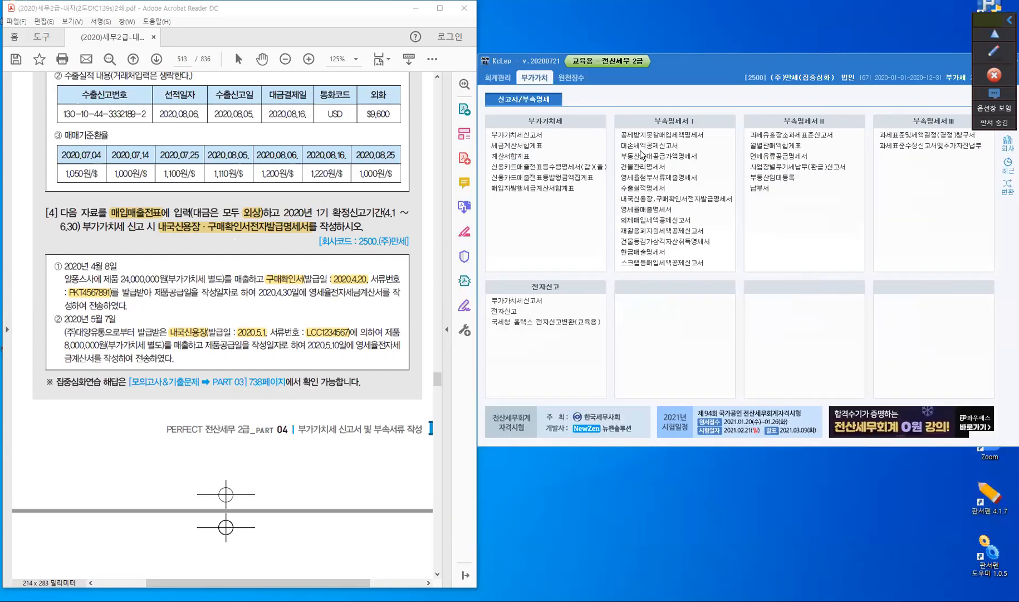
left_click(689, 199)
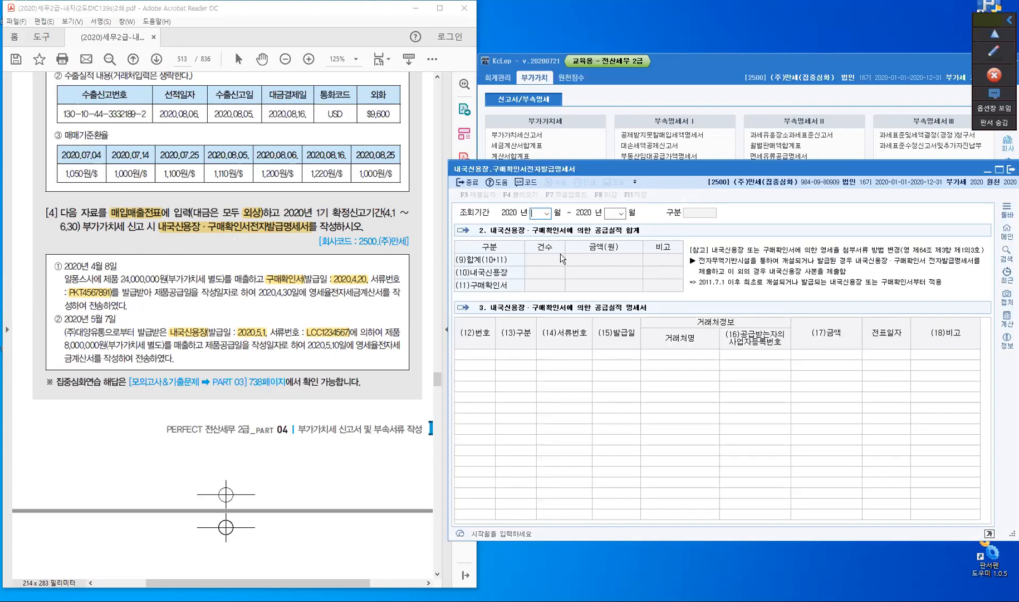
type("4")
key("Return")
type("6")
key("Return")
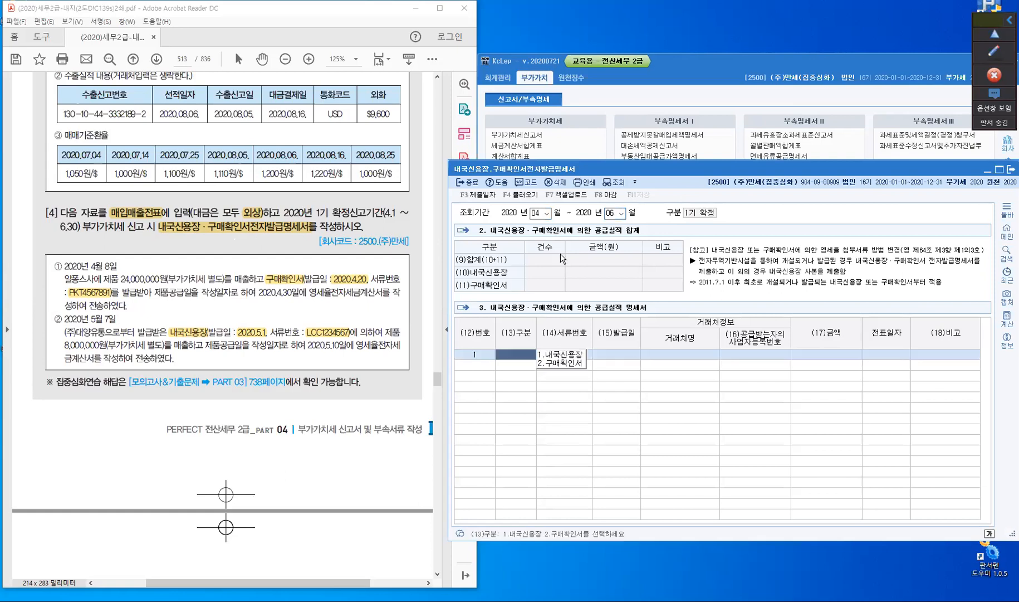
Load the voucher data into the statement using account 0404 제품매출 for 구매확인서, replacing the existing data.
left_click(522, 198)
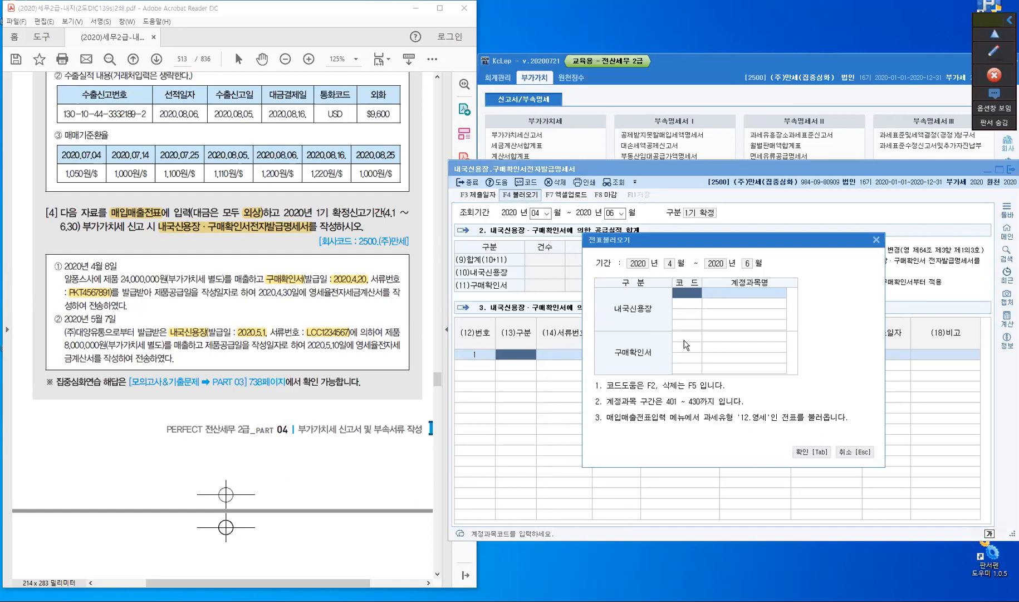
left_click(687, 338)
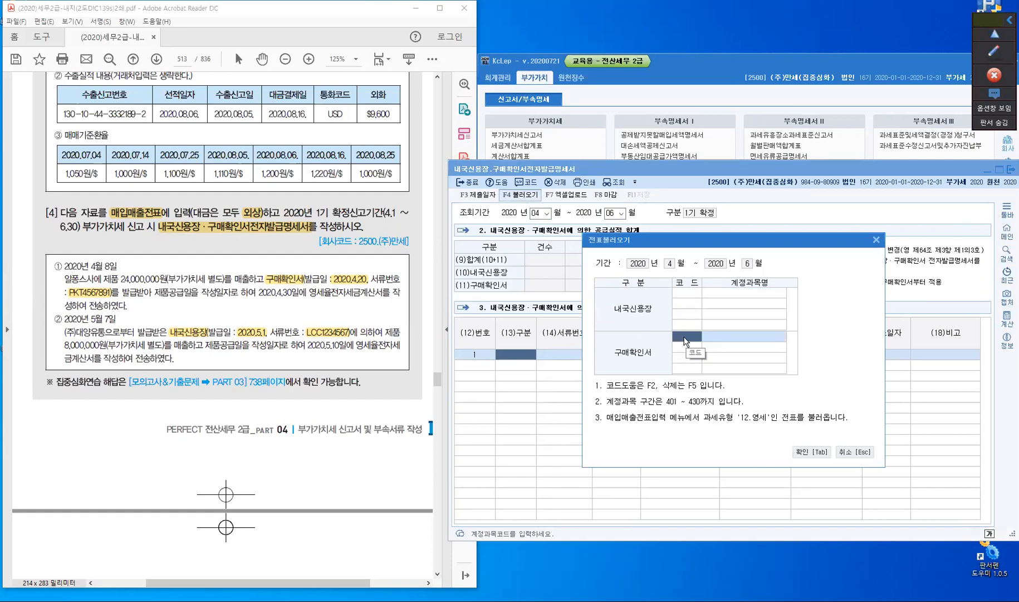
key("F2")
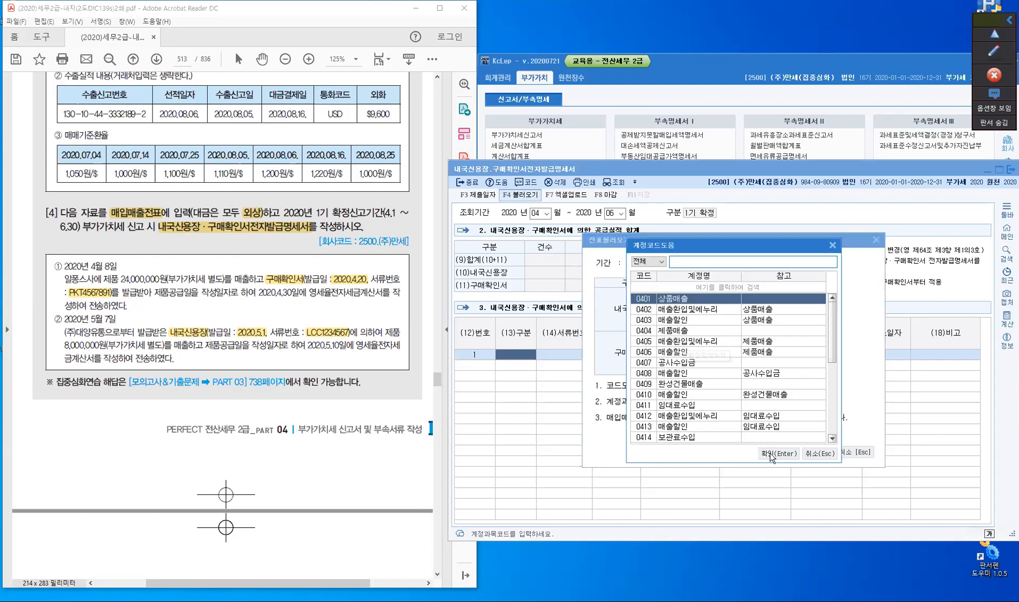
key("Down")
key("Down")
key("Down")
left_click(771, 453)
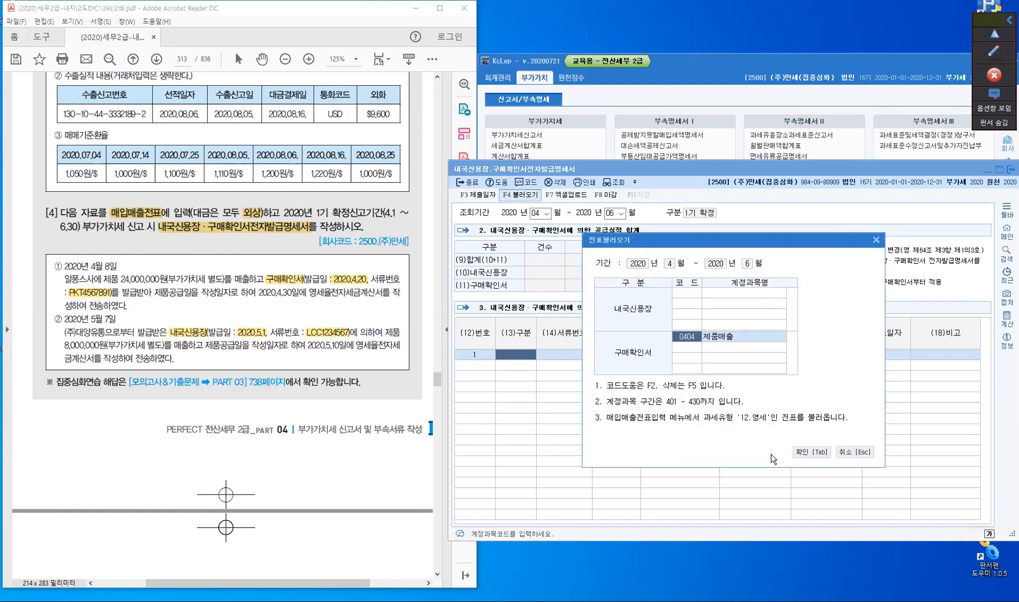
left_click(816, 452)
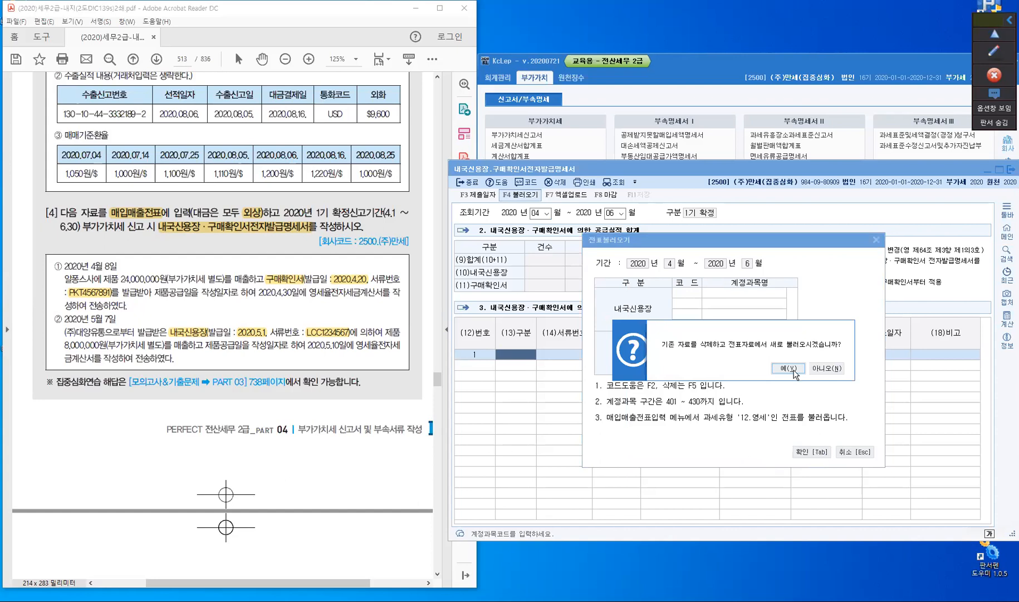
left_click(791, 368)
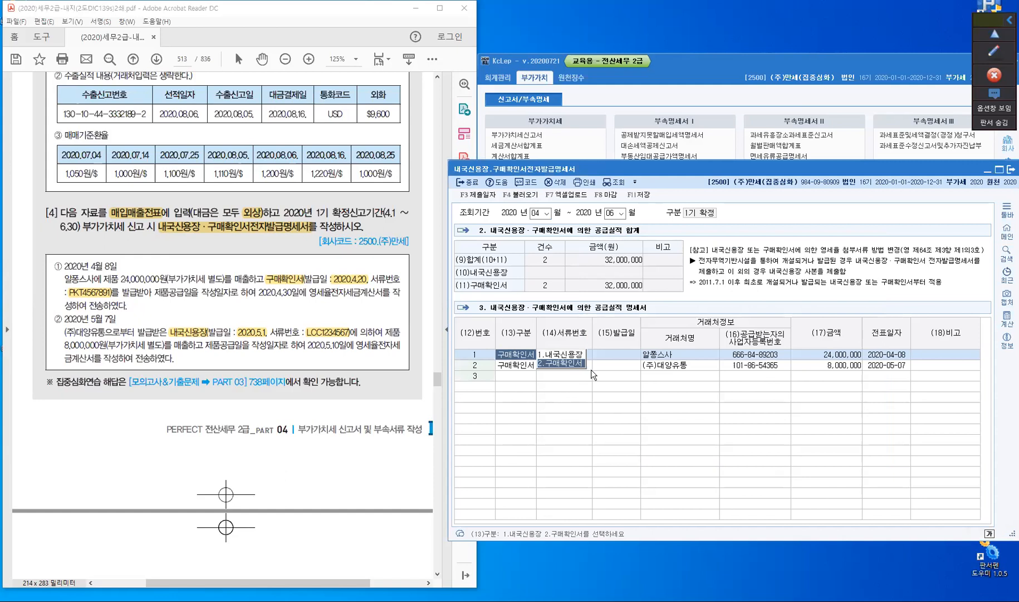
left_click(611, 361)
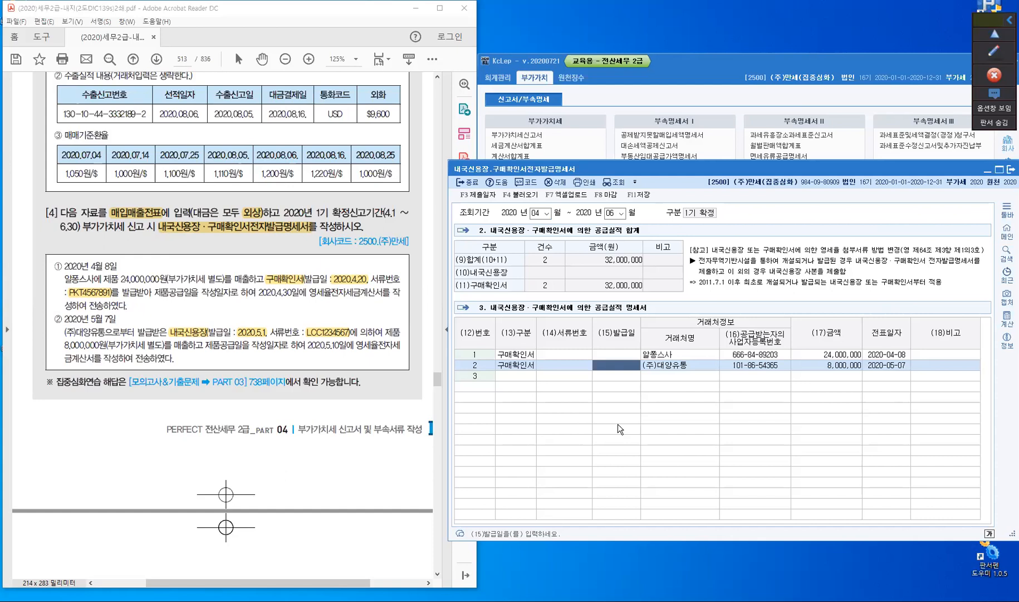
Fill in the April 8 구매확인서 row with document number PKT4567891 and issue date 2020-04-20.
left_click(548, 355)
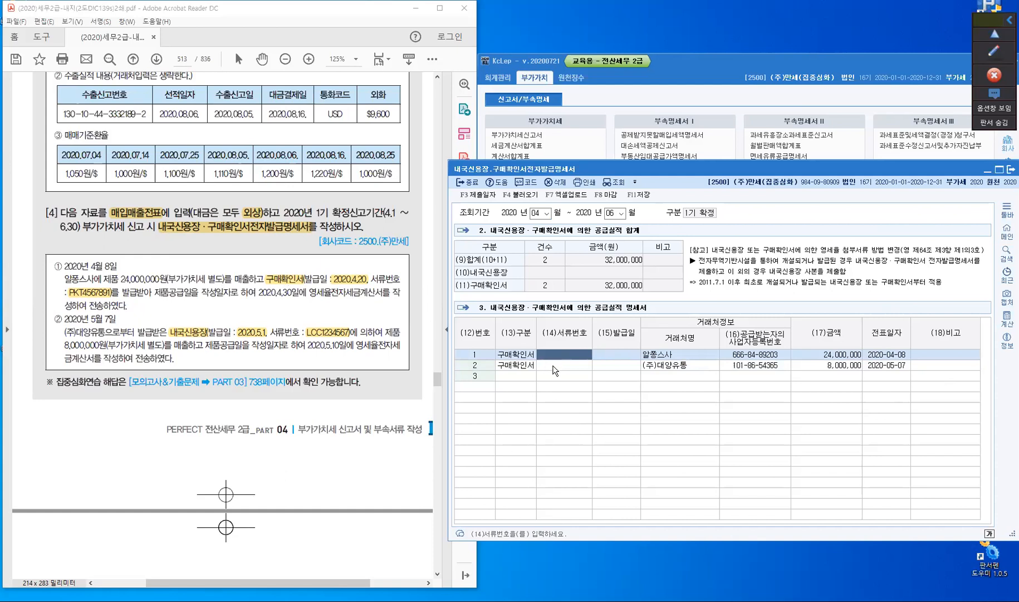
key("Hangul")
type("PKT4567891")
key("Return")
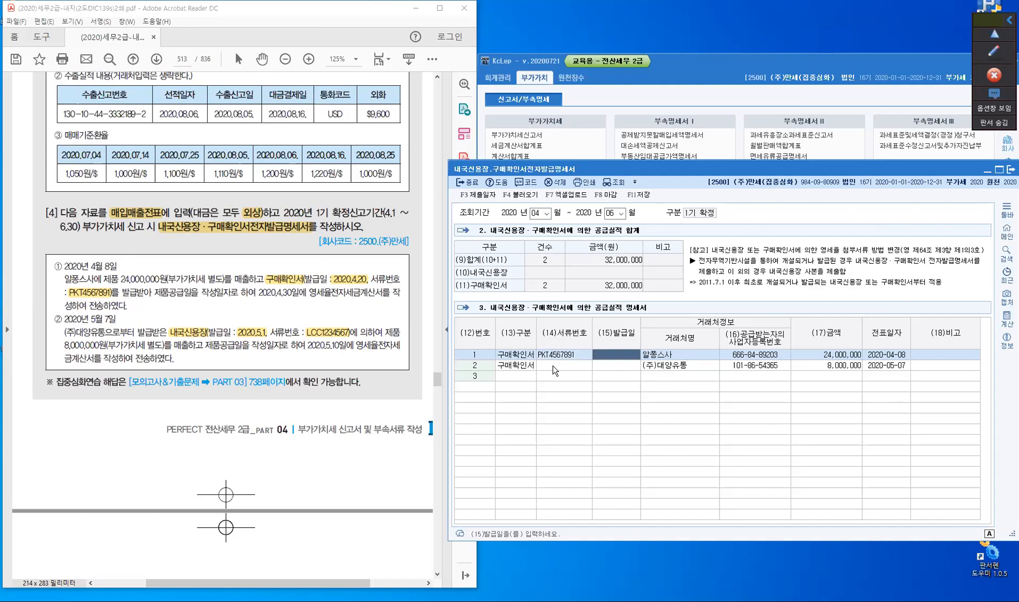
type("2020-04-20")
key("Return")
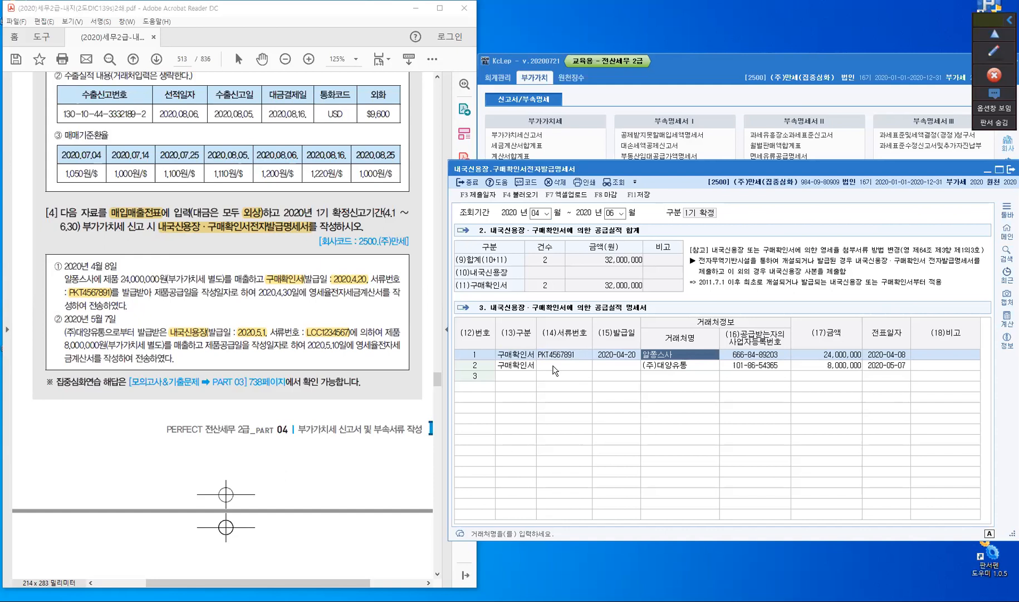
key("Return")
key("Return")
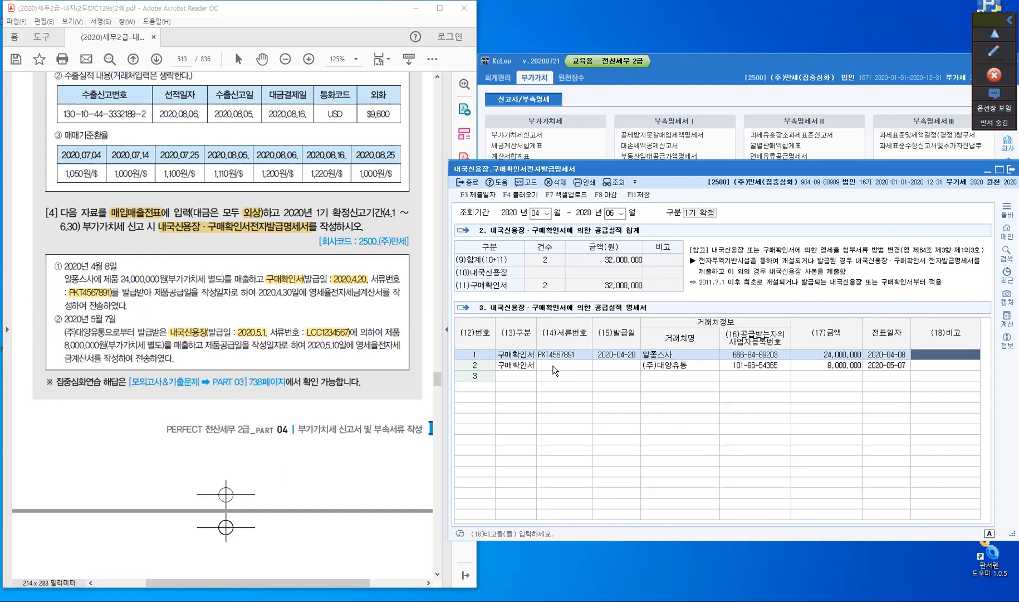
key("Return")
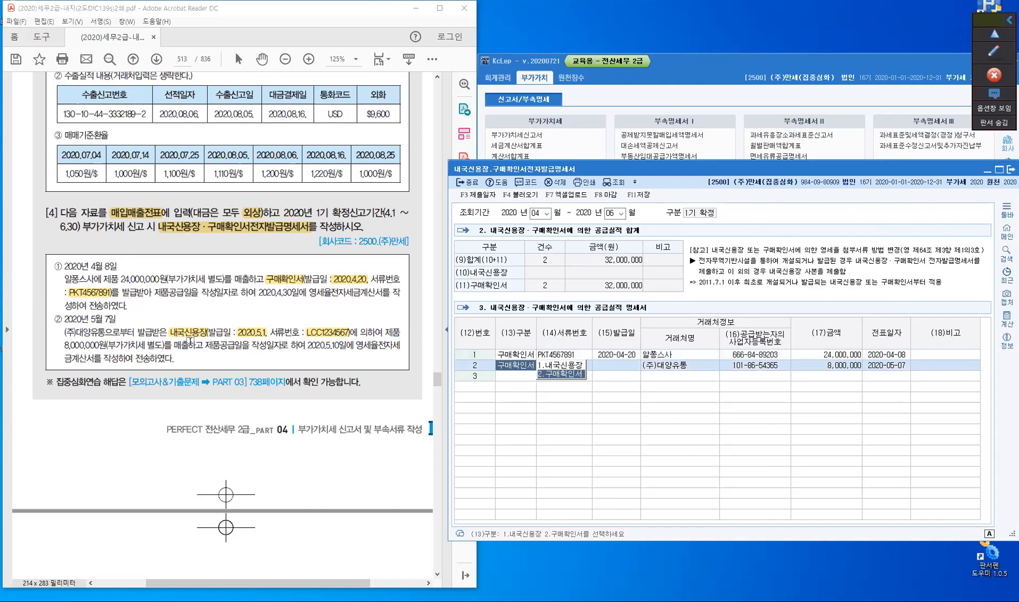
Set the (주)대양유통 row's type to 내국신용장, with document number LCC1234567 and issue date 2020-05-01.
left_click(566, 366)
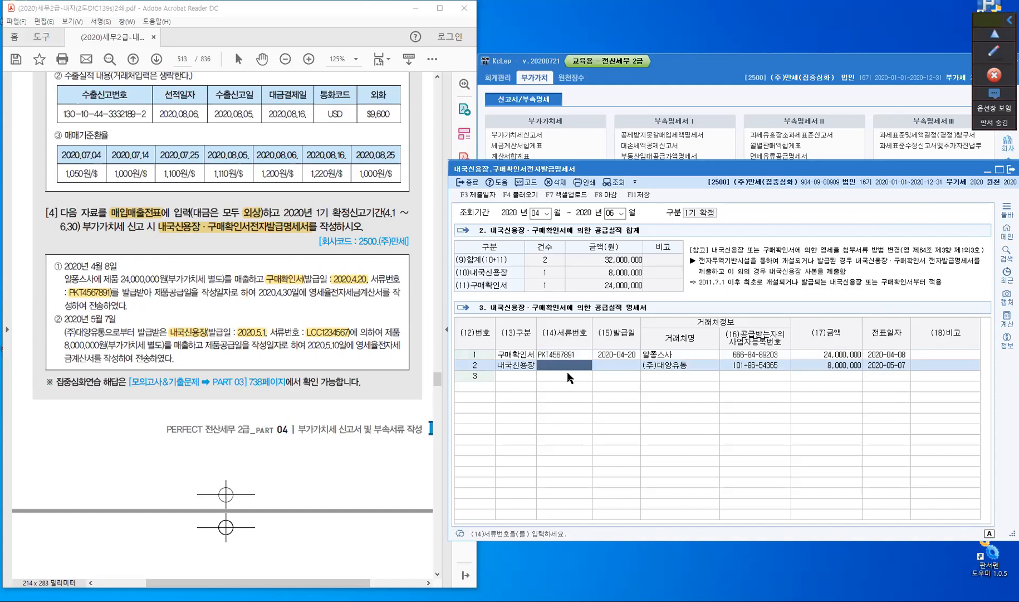
key("Hangul")
key("Hangul")
type("LCC1234567")
key("Return")
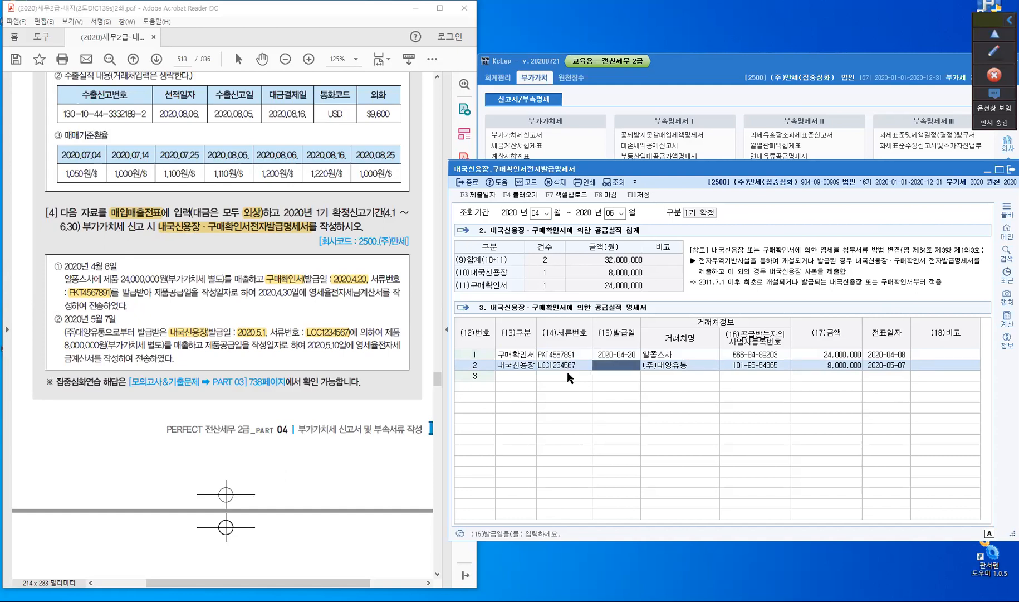
type("2020-05-01")
key("Return")
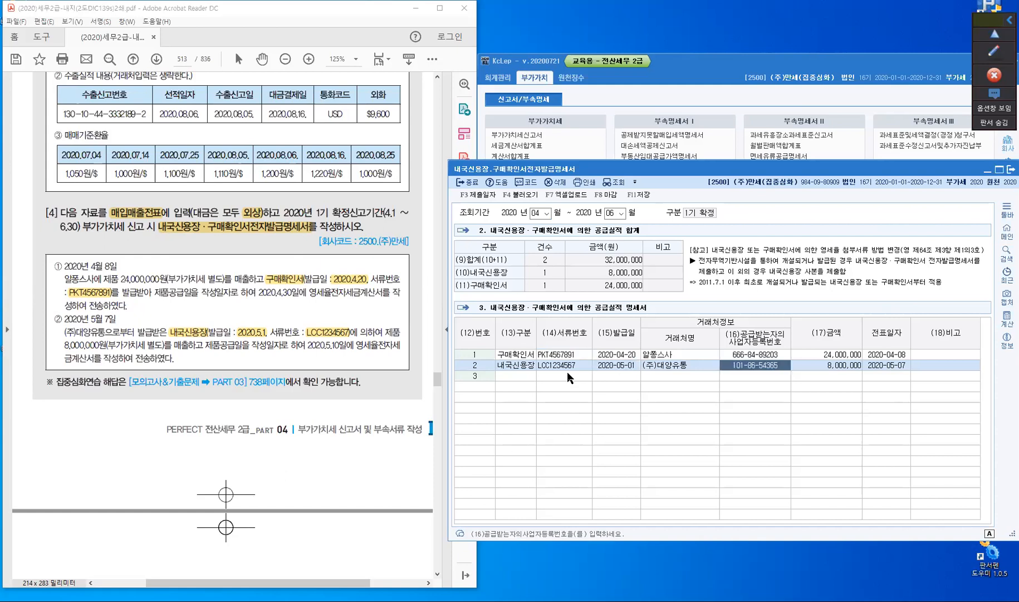
key("Return")
key("Return")
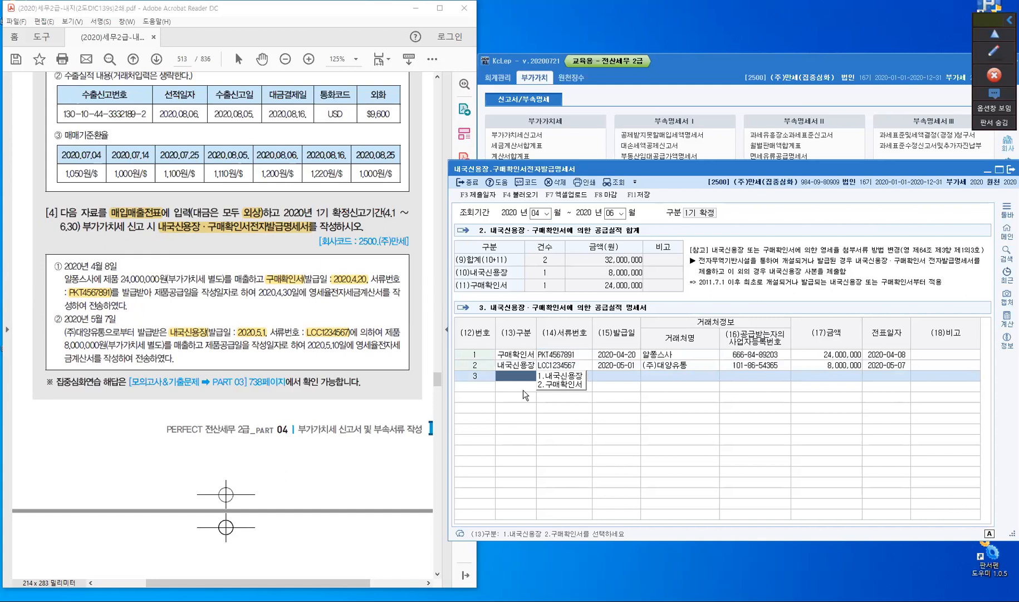
Save the completed 내국신용장·구매확인서전자발급명세서 and close it.
left_click(564, 365)
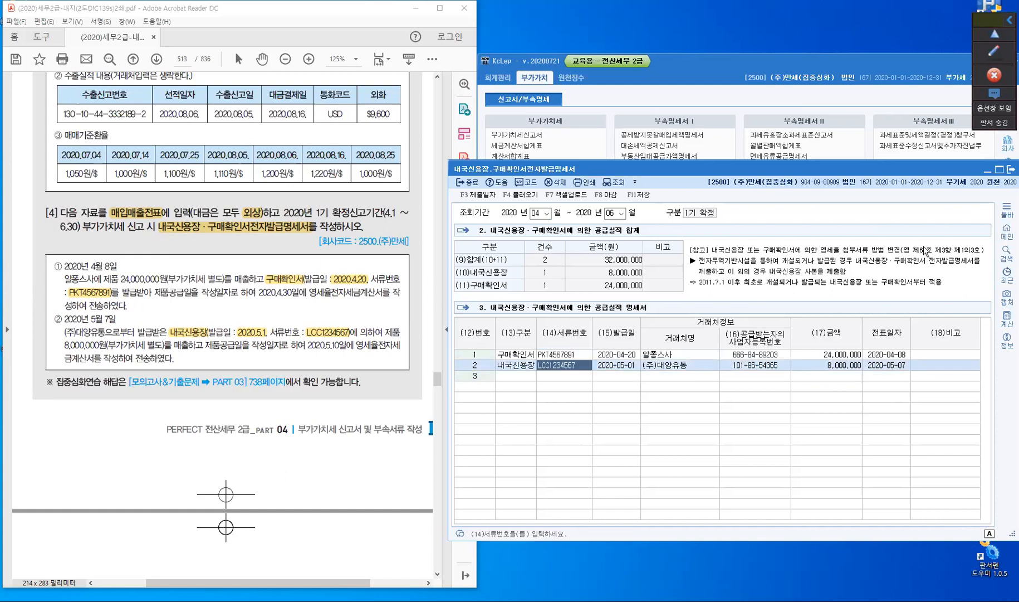
left_click(641, 196)
left_click(471, 184)
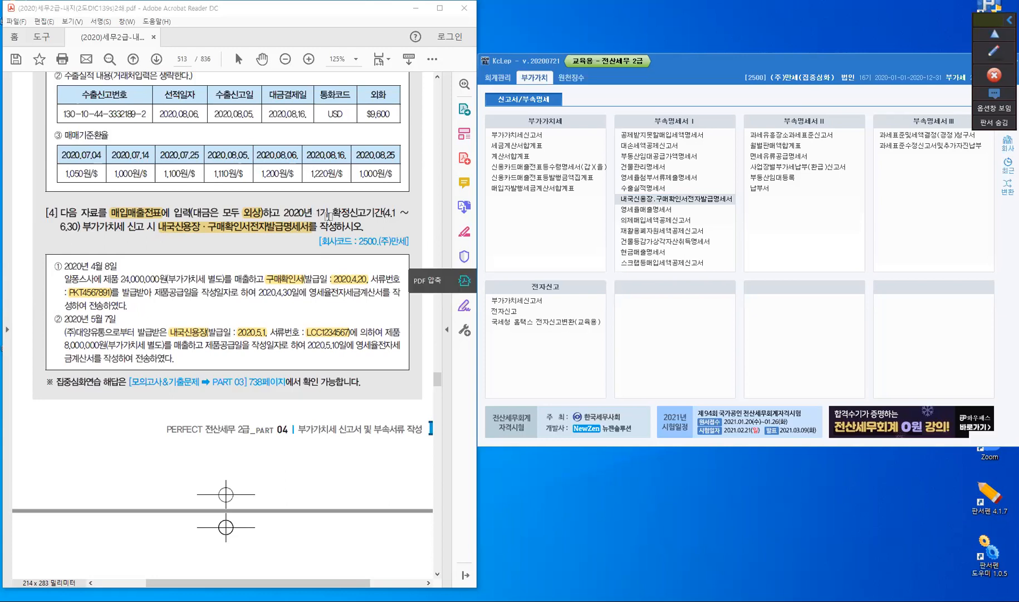
Review the textbook's section 4 on 영세율매출명세서 and its practice example for (주)청송 in the PDF.
scroll(328, 216, "up", 10)
scroll(334, 214, "up", 10)
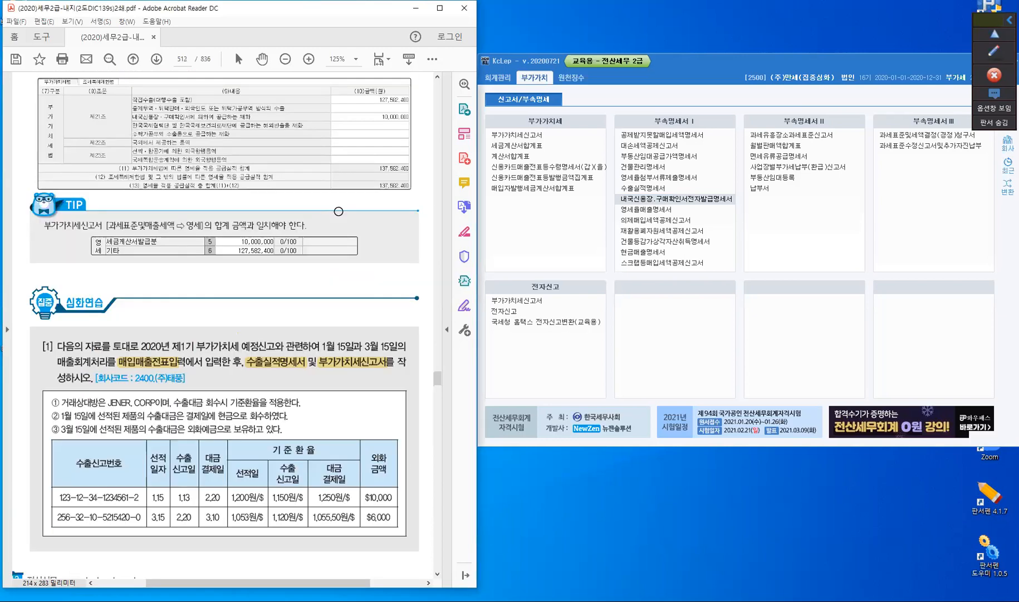
scroll(337, 211, "up", 5)
scroll(250, 192, "up", 5)
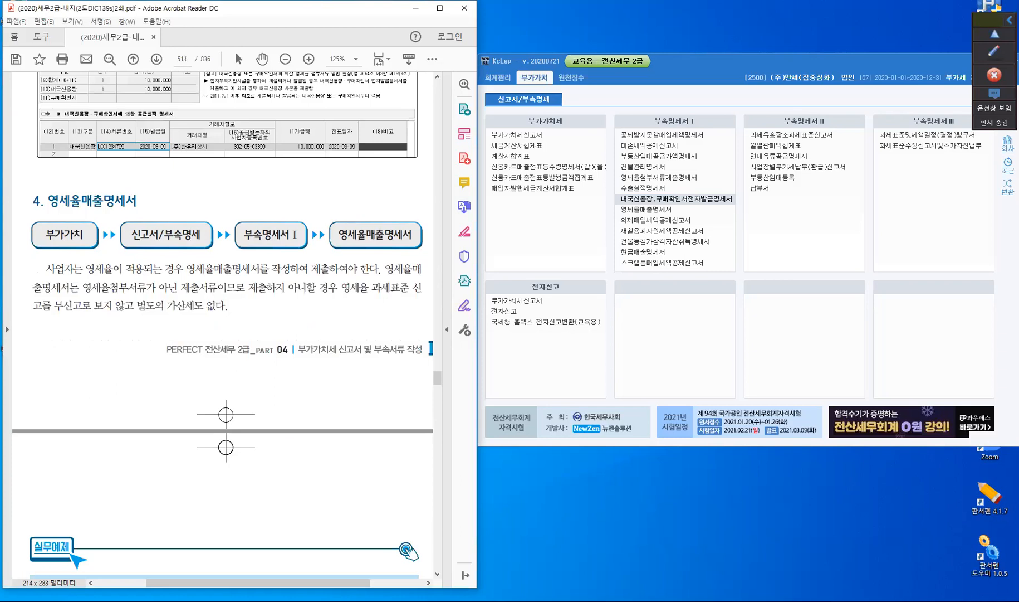
key("alt+Tab")
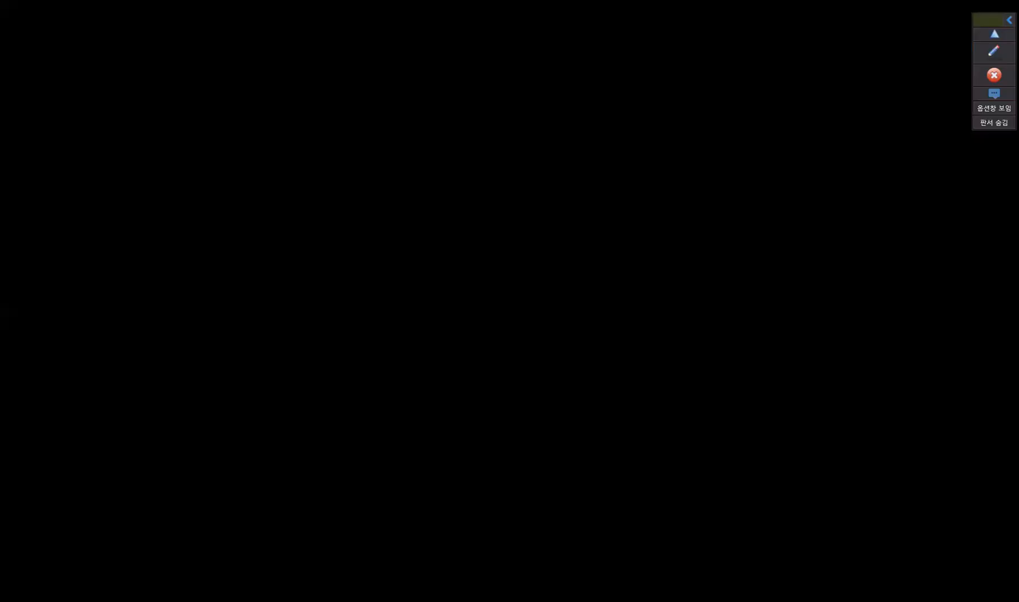
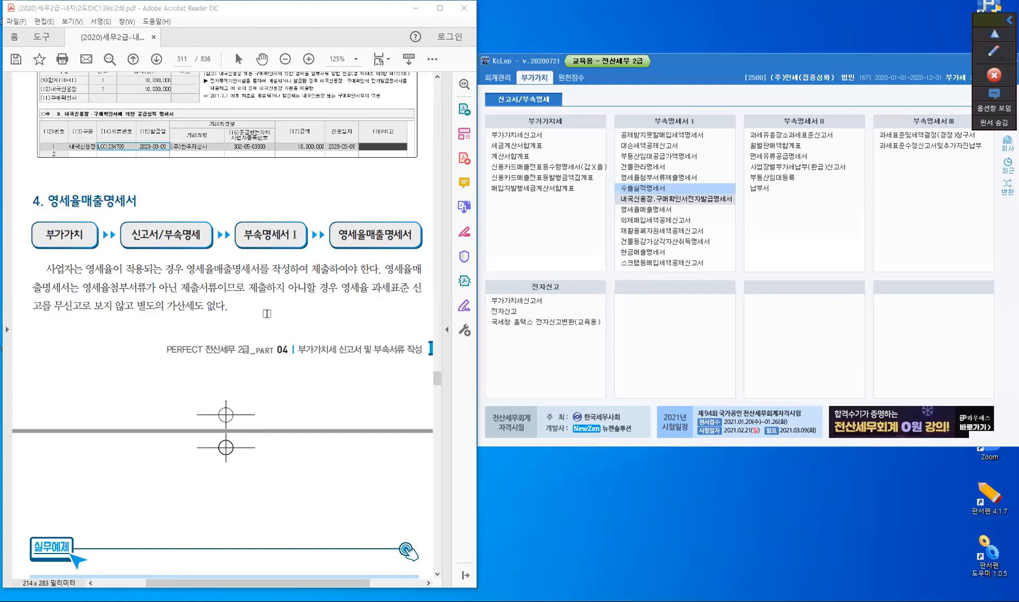
scroll(262, 314, "down", 5)
scroll(43, 162, "down", 1)
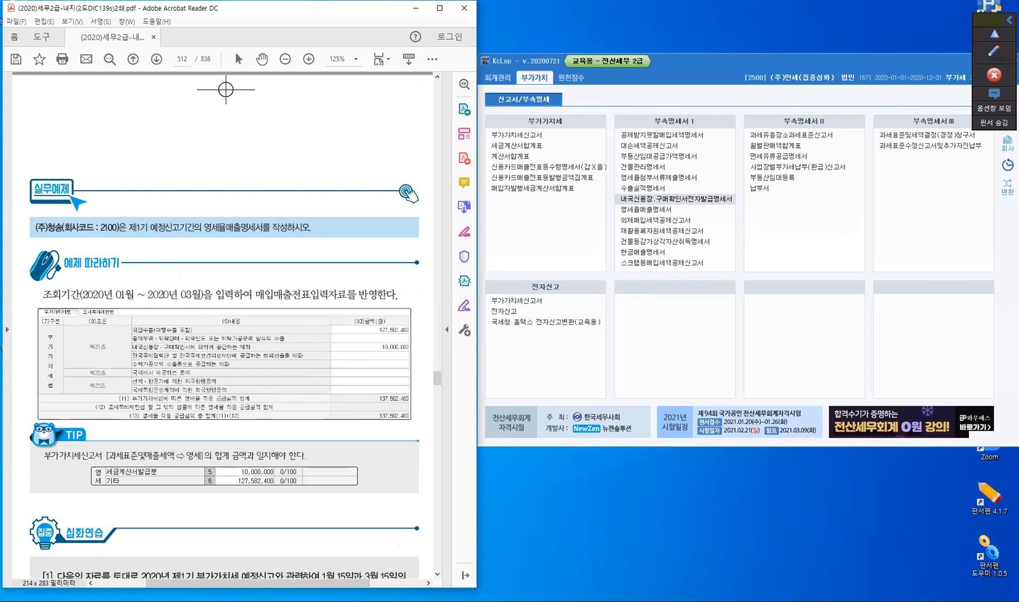
Switch the working company in KcLep to 2100 (주)청송.
left_click(784, 270)
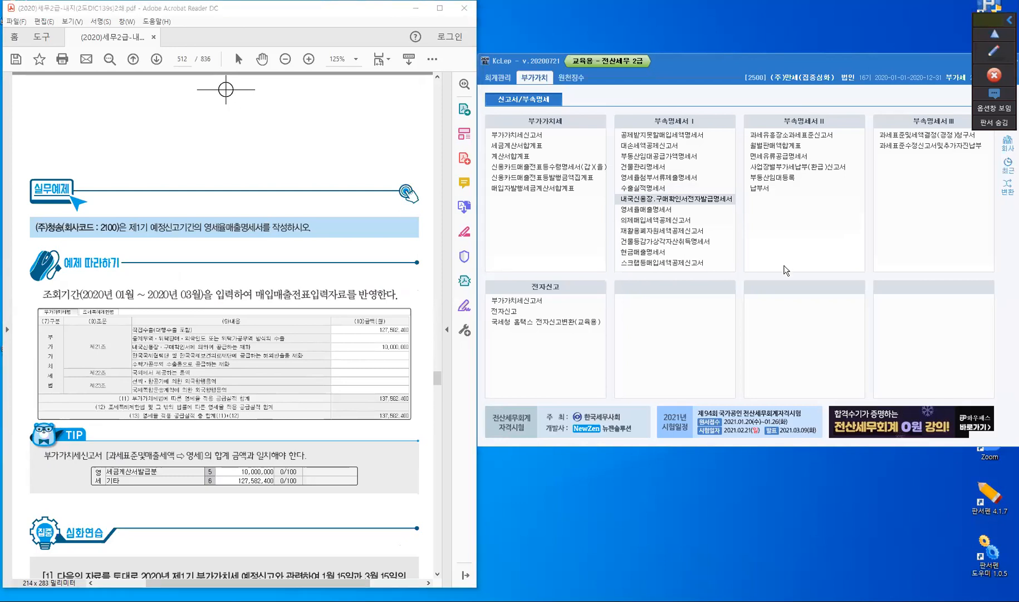
key("F2")
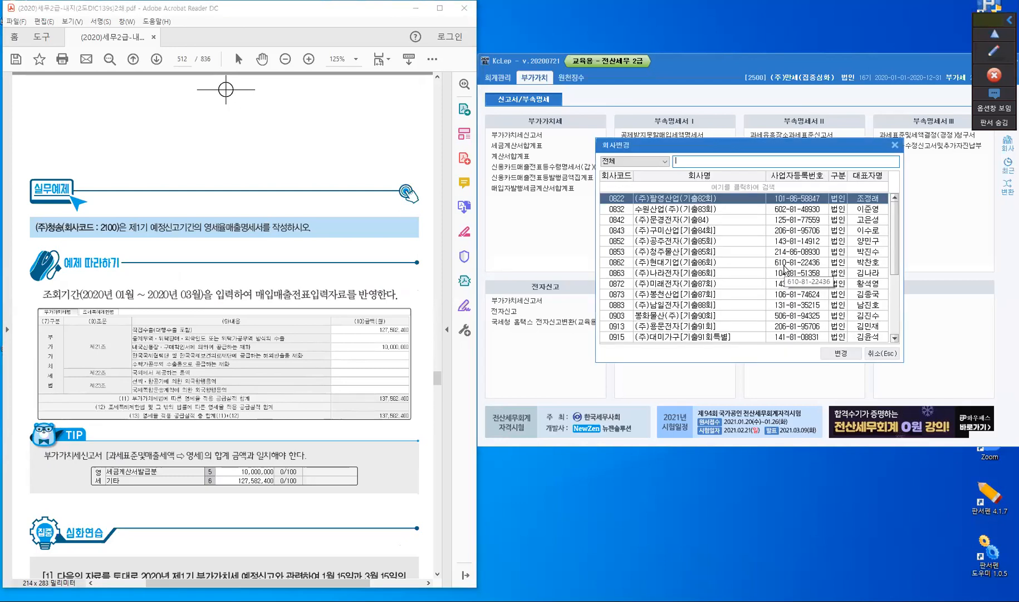
type("210")
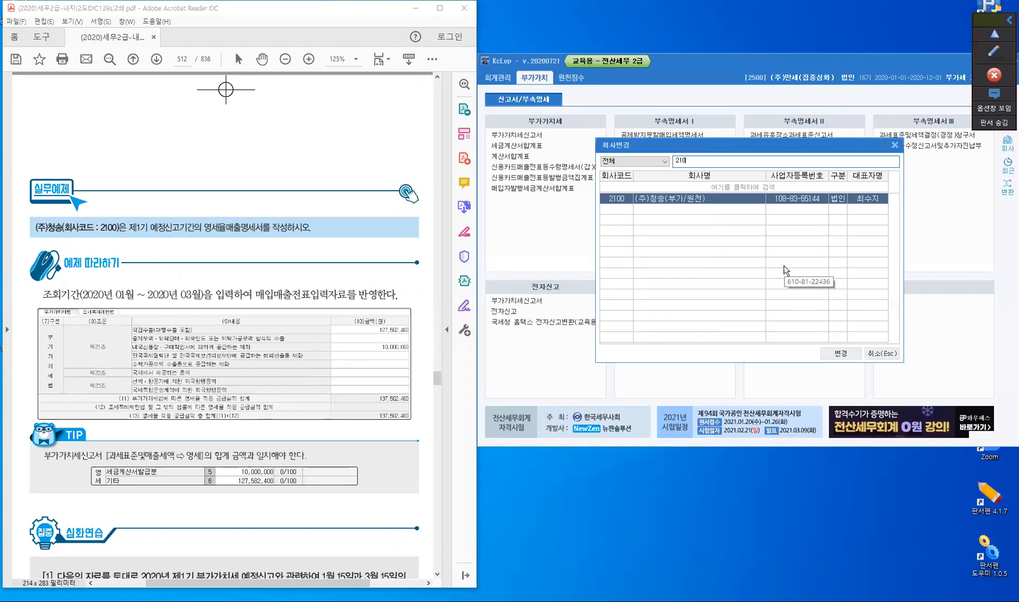
key("Return")
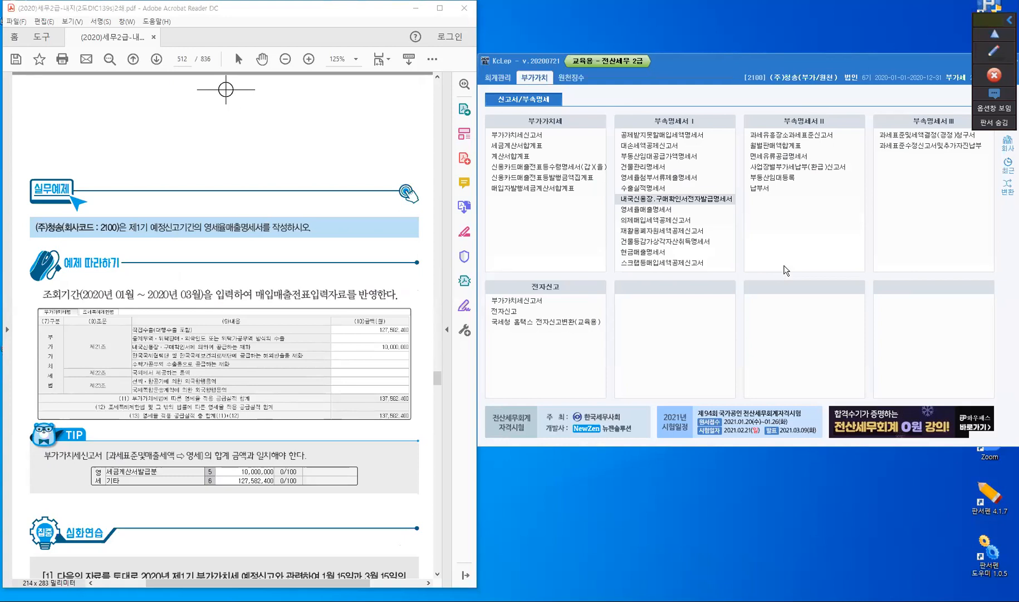
Open 부가가치세신고서 for January 1 to March 31, 2020 as 정기신고 and load the previously saved data.
left_click(534, 137)
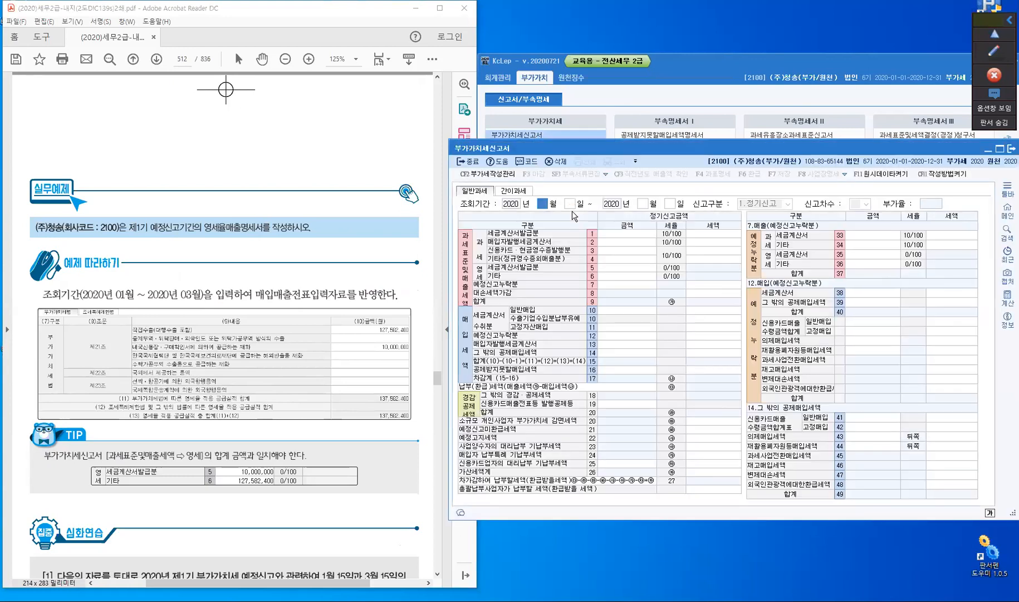
type("1")
key("Return")
type("3")
key("Return")
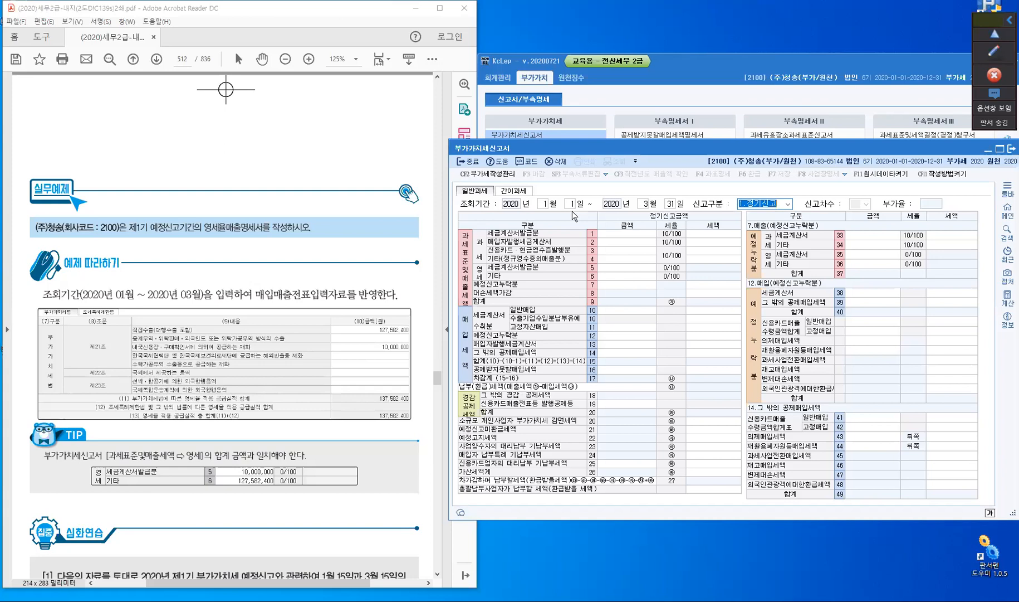
key("Return")
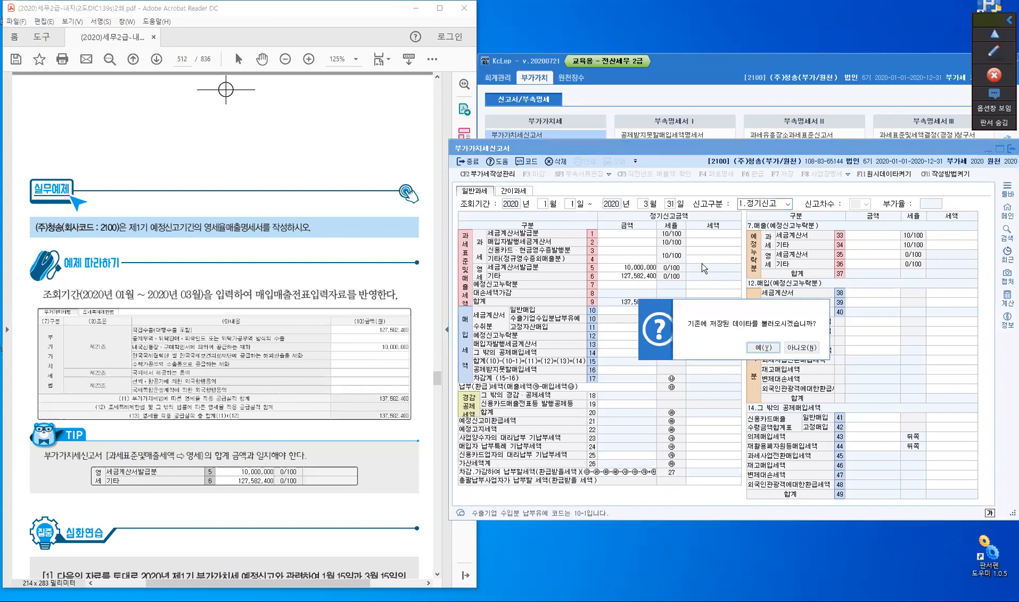
left_click(765, 351)
left_click(766, 350)
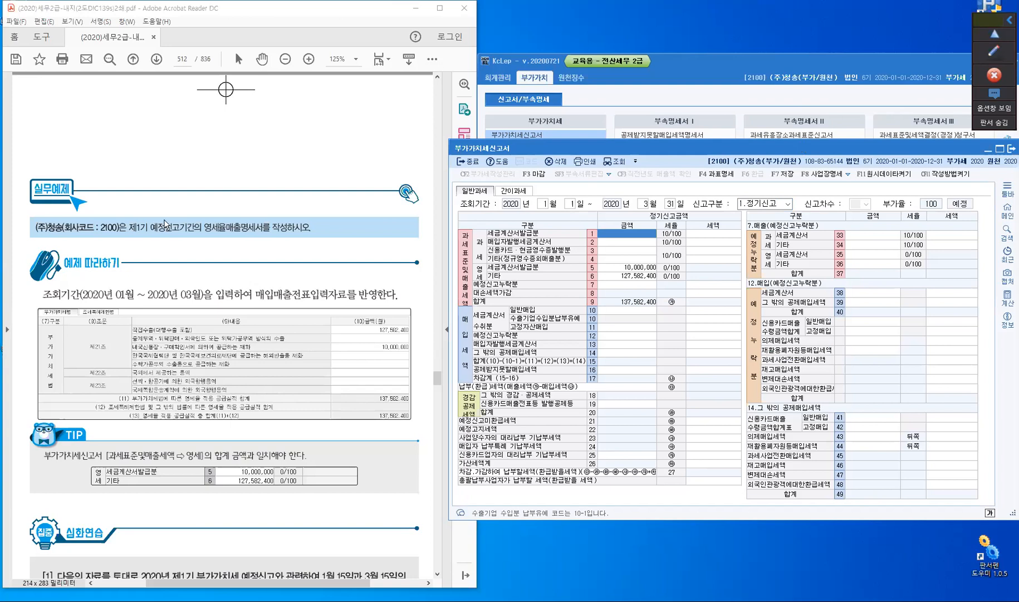
Place the 부가가치세신고서 window over the PDF and outline its 영세 rows 5 and 6 with a rectangle annotation.
left_click_drag(800, 147, 361, 48)
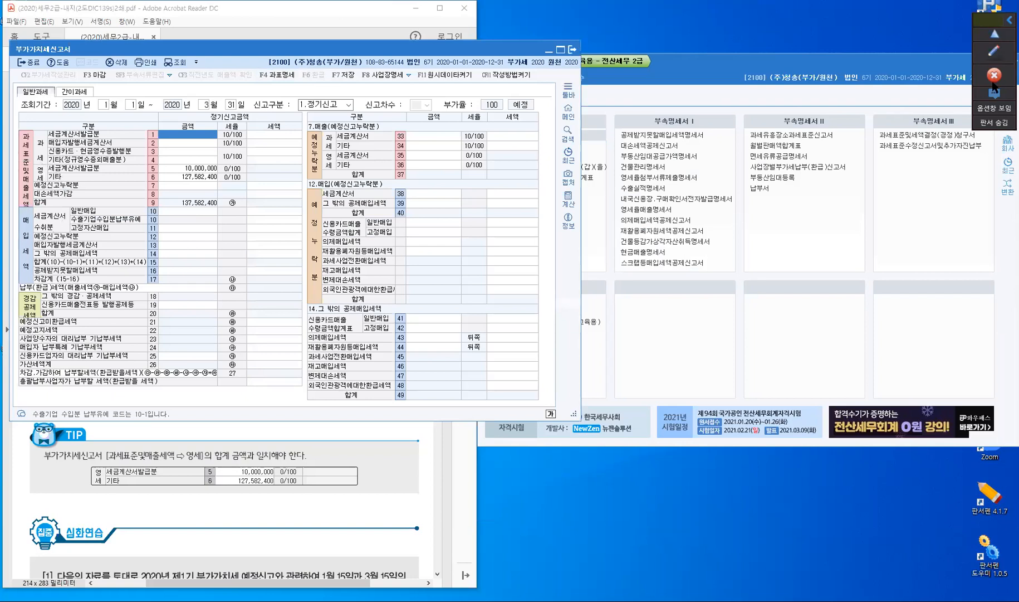
left_click(994, 52)
left_click(997, 99)
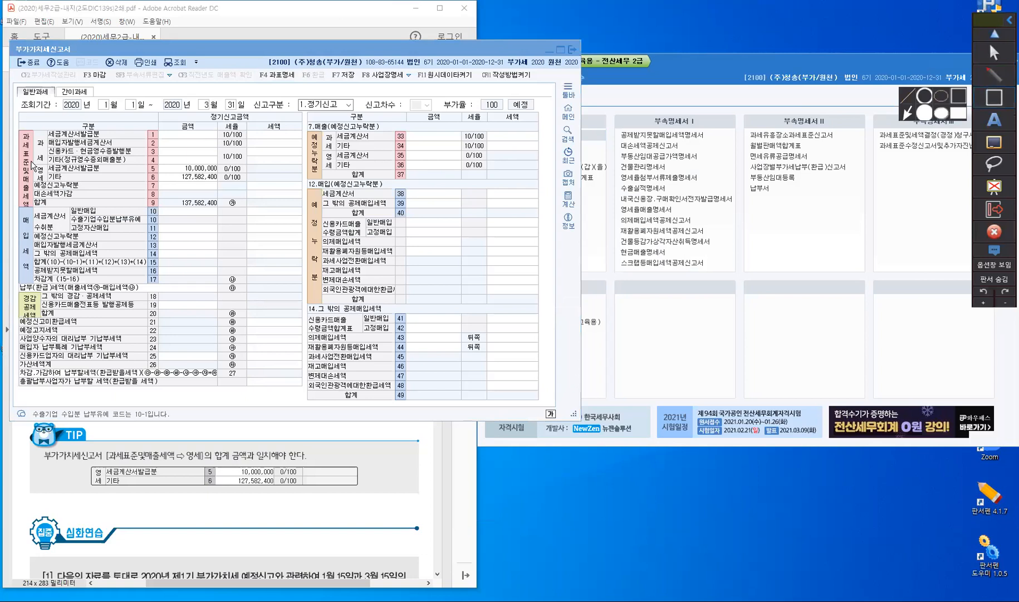
left_click_drag(28, 159, 225, 186)
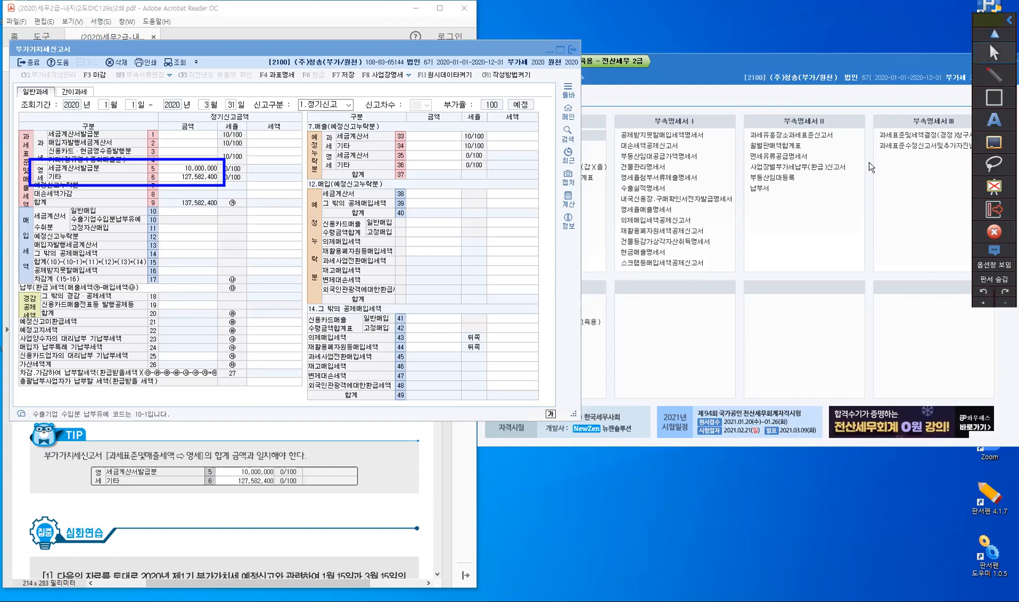
Open 영세율매출명세서 beside the VAT return and load it for January to March 2020.
left_click(698, 87)
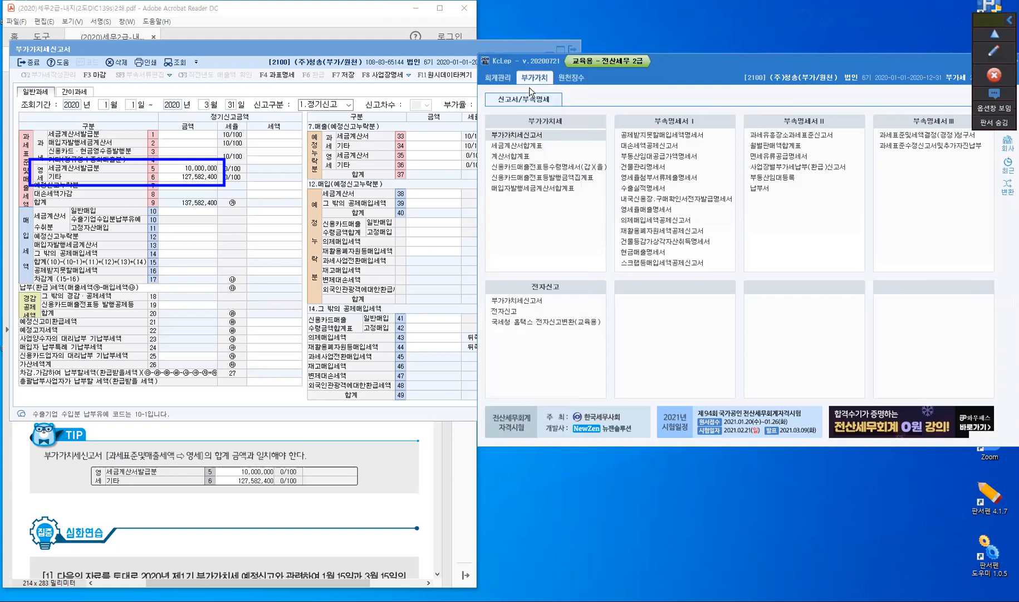
left_click(656, 219)
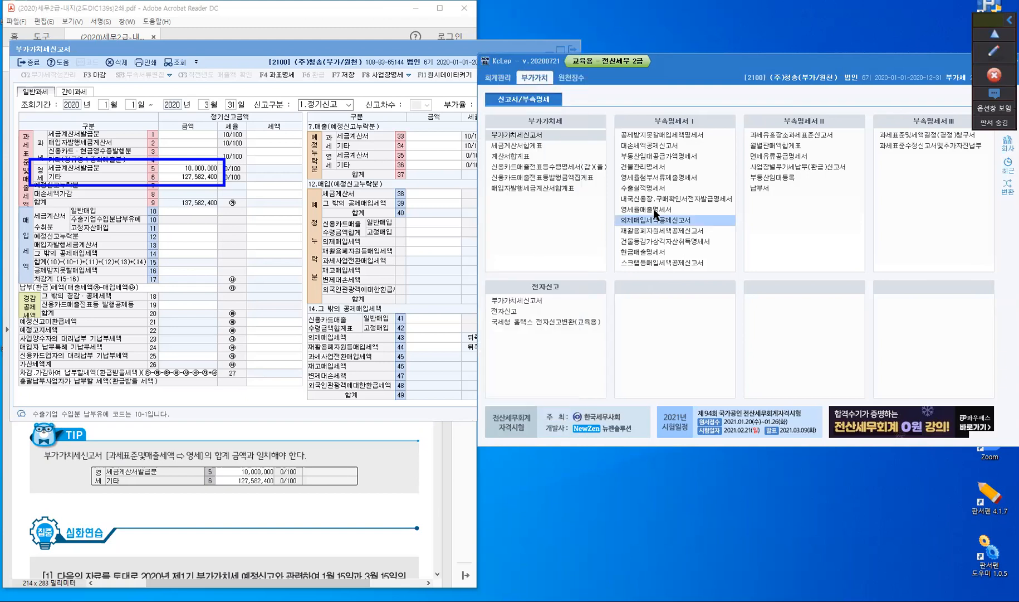
left_click(655, 210)
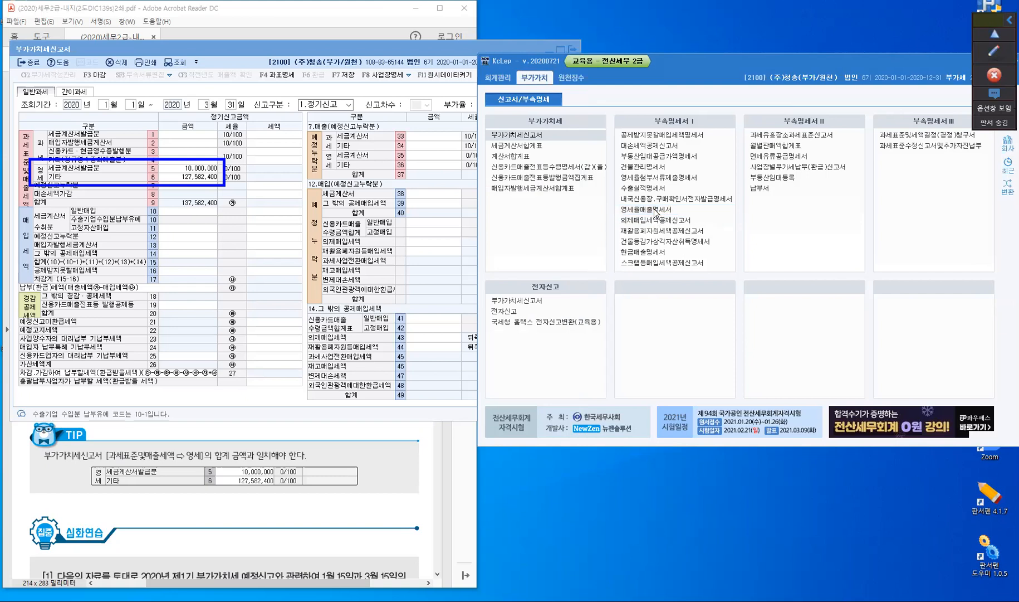
left_click(656, 212)
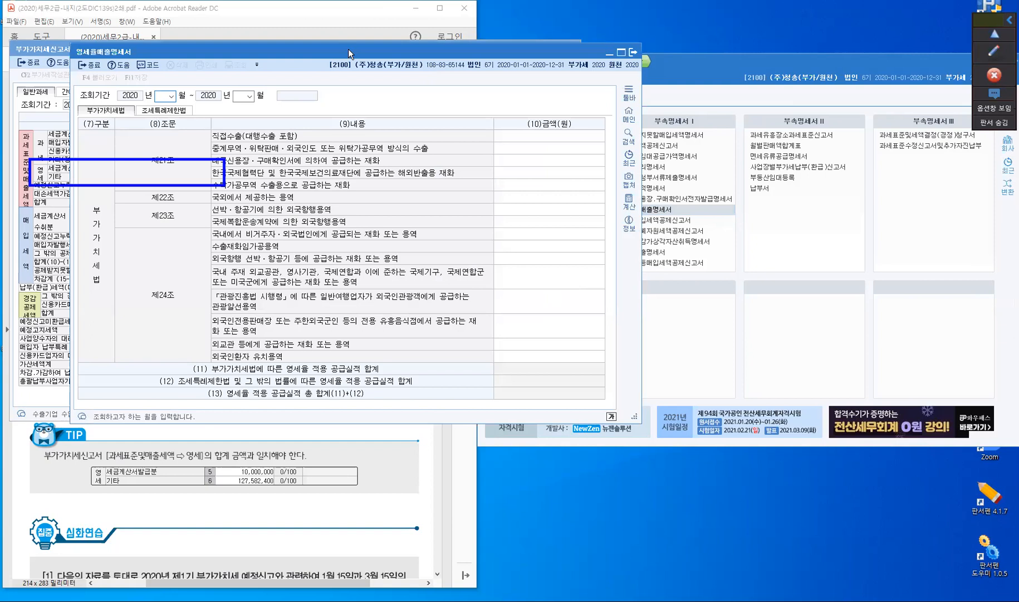
left_click_drag(348, 48, 724, 160)
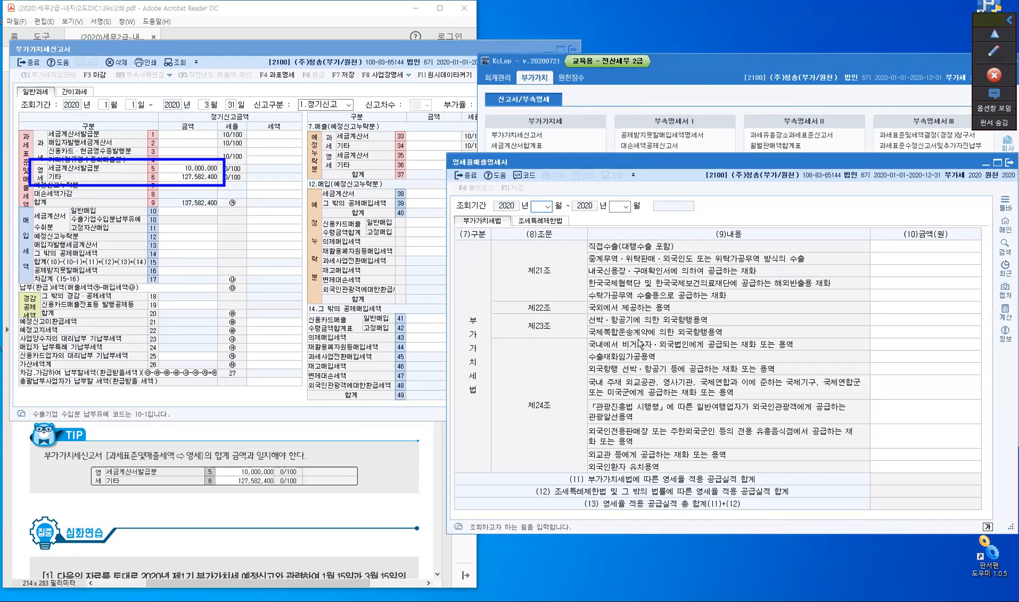
type("1")
key("Return")
key("Return")
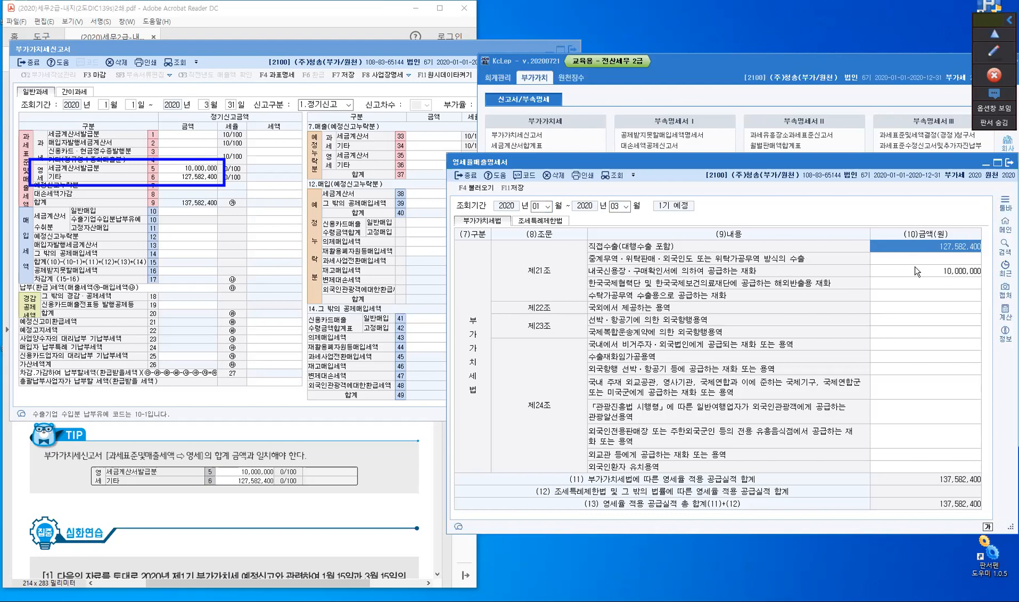
Outline the total row (13) 영세율 적용 공급실적 총 합계 in the 영세율매출명세서 with a rectangle annotation.
left_click(941, 275)
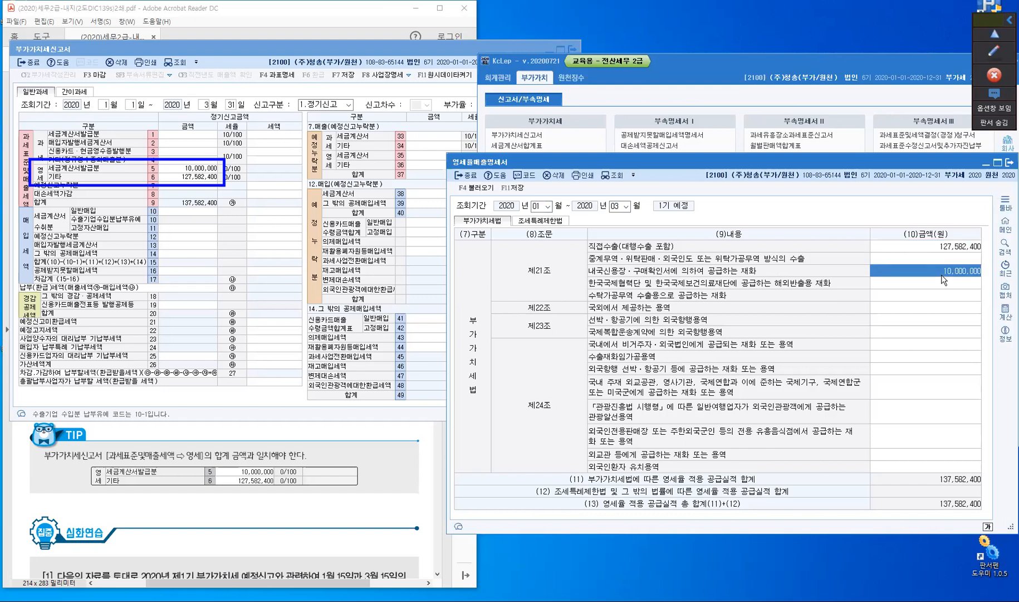
left_click(992, 49)
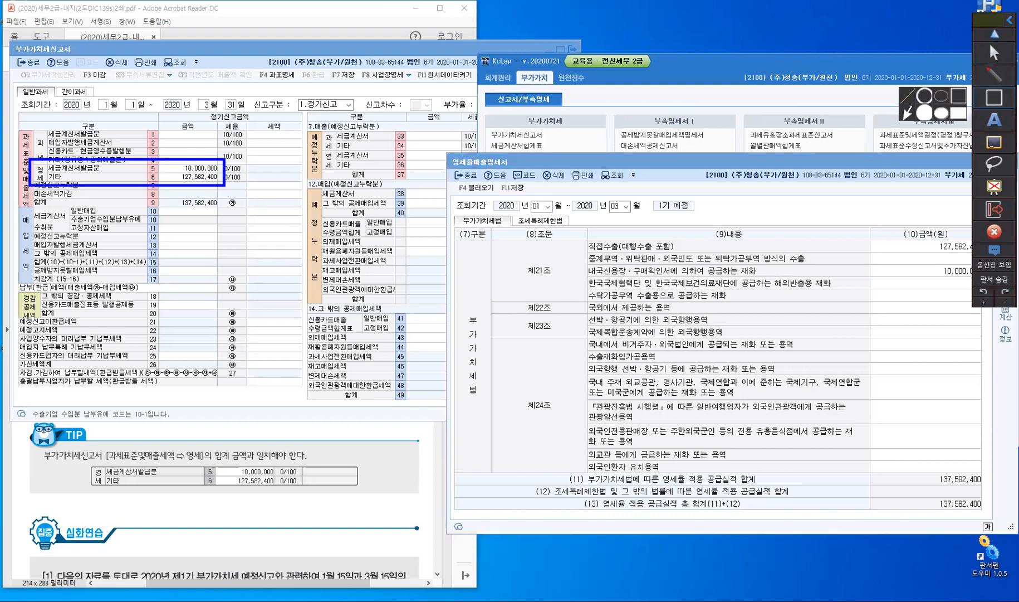
left_click_drag(453, 492, 997, 519)
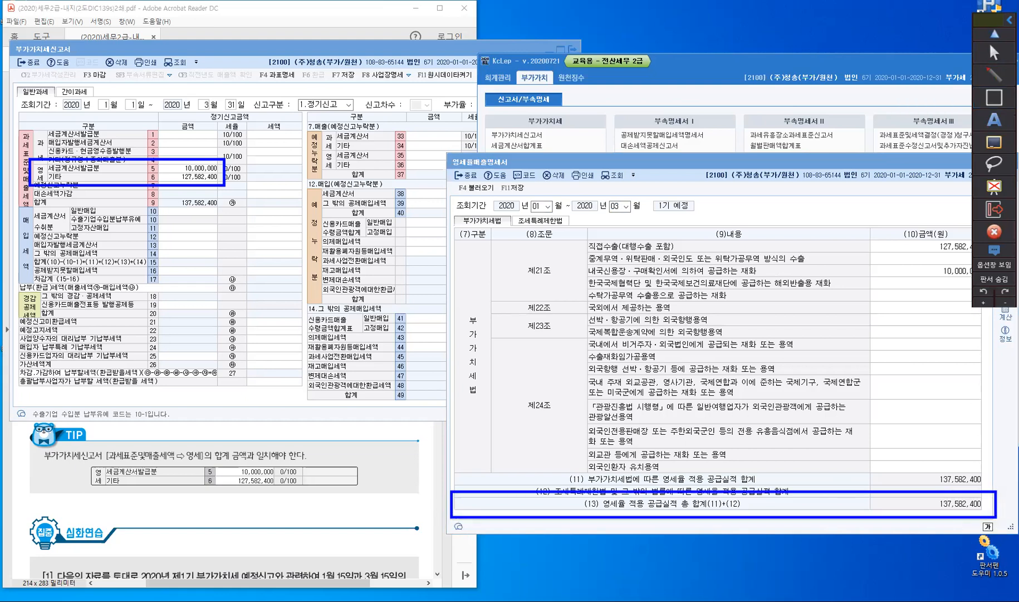
Draw an arrow annotation from the outlined row (13) total to the outlined 영세 rows 5 and 6 in the 부가가치세신고서.
left_click(993, 103)
left_click(908, 115)
left_click_drag(249, 202, 224, 192)
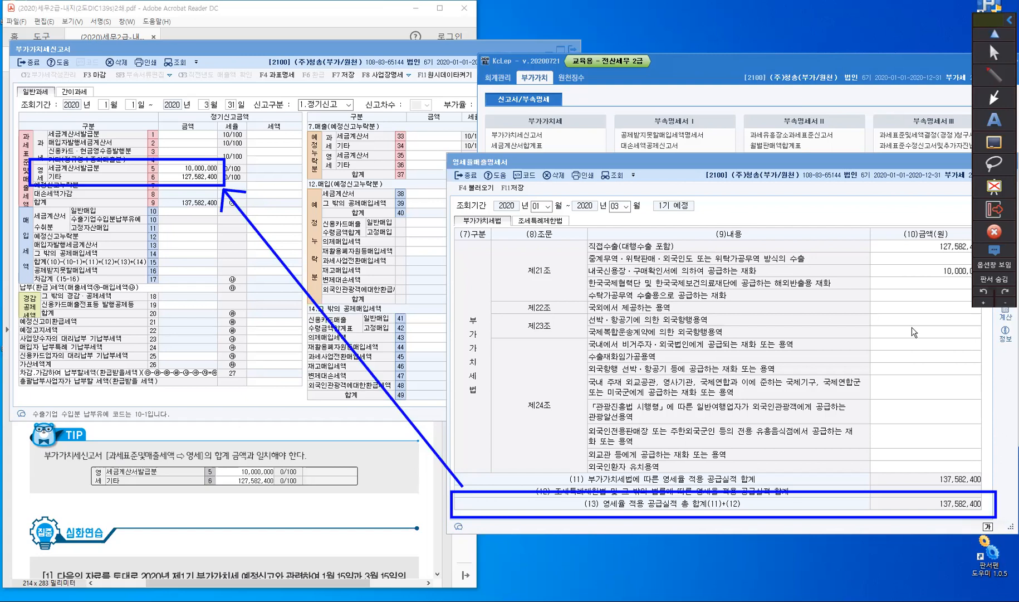
left_click(999, 50)
Enter a trial amount of 50,000,000 for 제22조 국외에서 제공하는 용역 in the 영세율매출명세서.
left_click(942, 286)
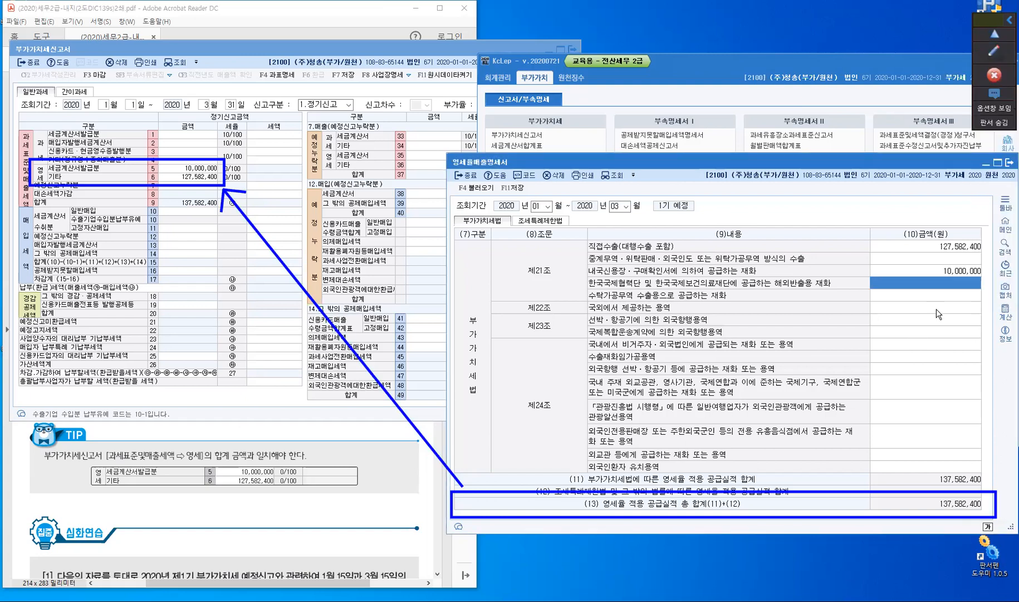
left_click(940, 308)
type("5")
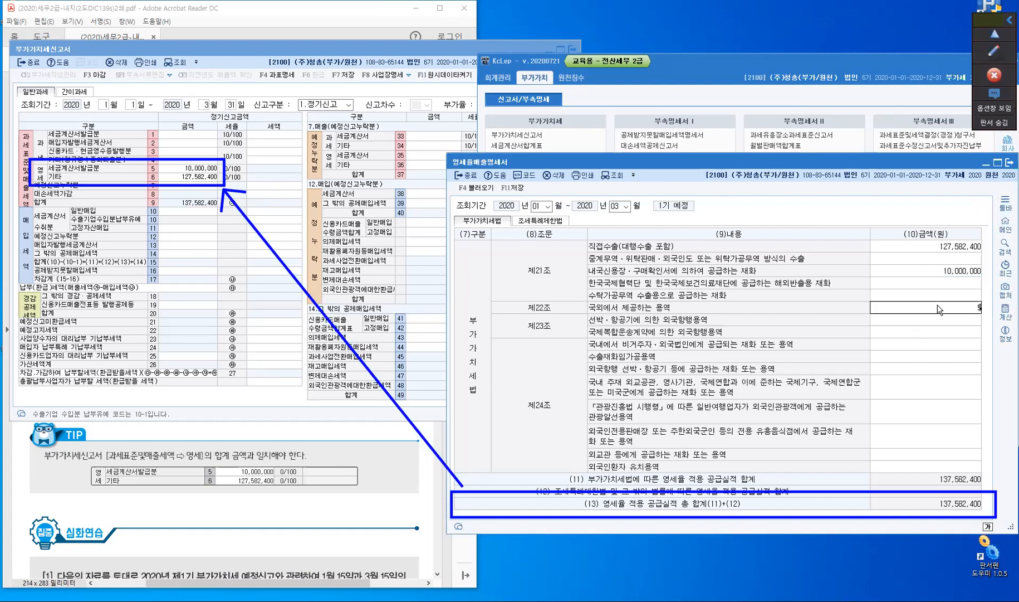
type("0,000,000")
key("Return")
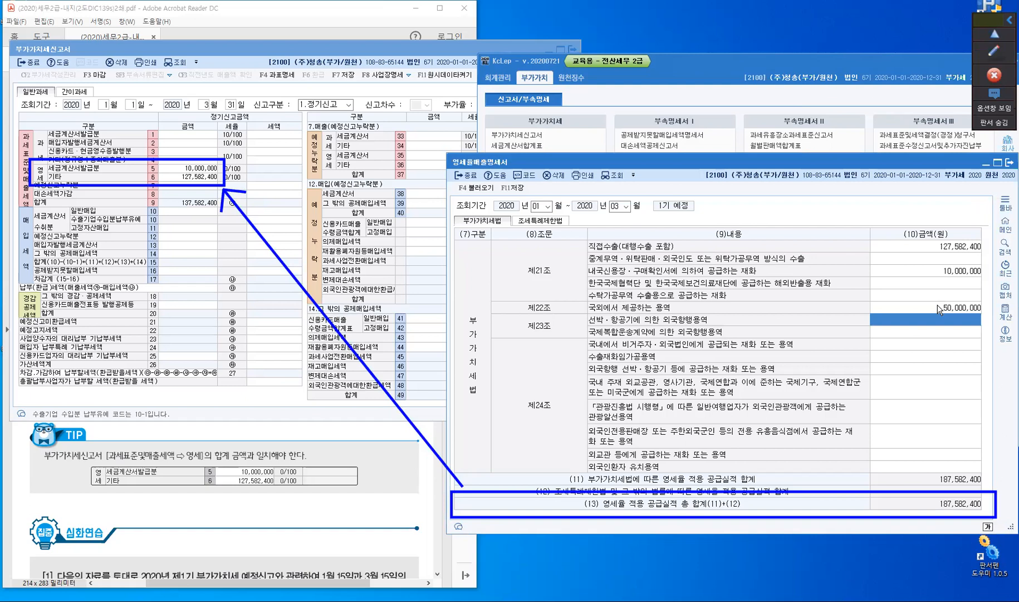
Clear the trial amount from the 제22조 국외에서 제공하는 용역 row.
key("Up")
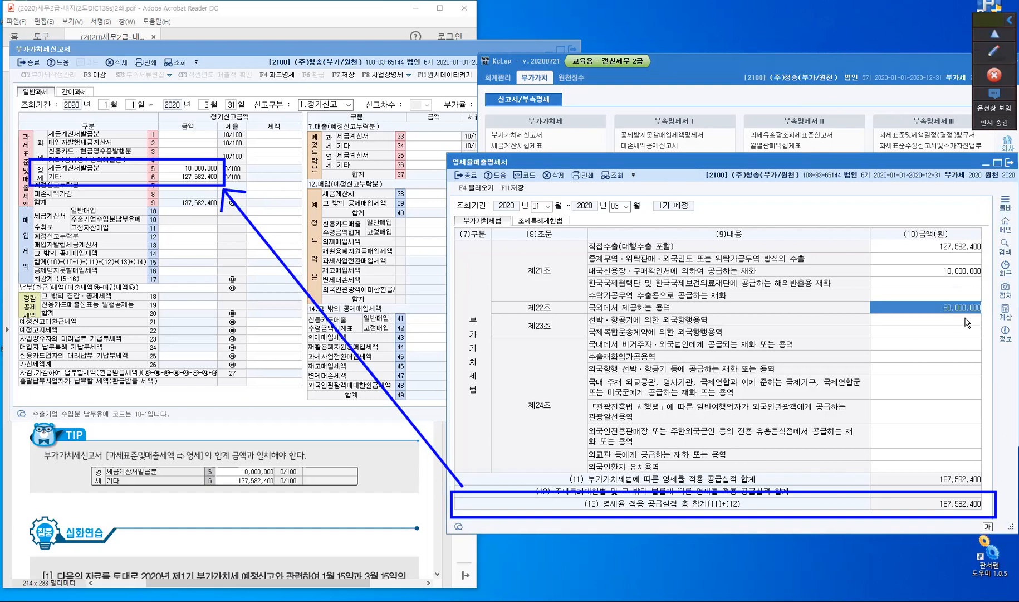
key("BackSpace")
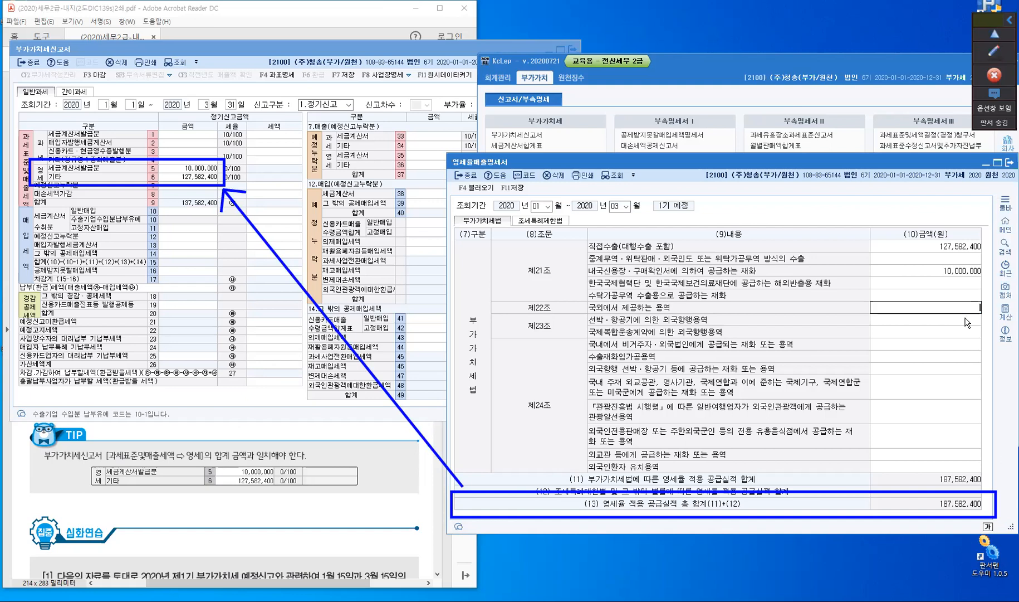
key("Return")
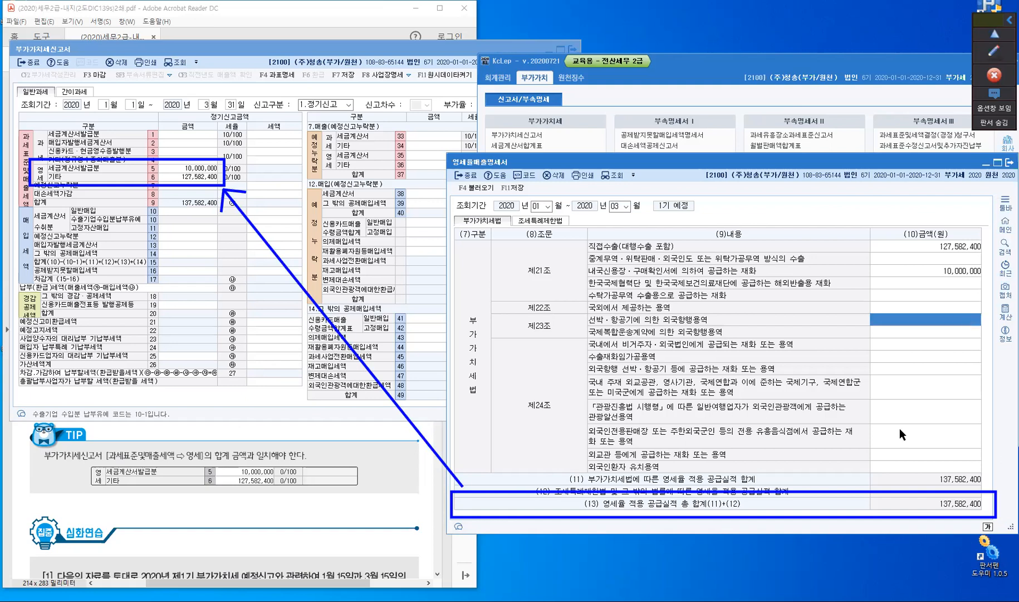
Save the 영세율매출명세서, then close both it and the 부가가치세신고서.
left_click(517, 189)
left_click(737, 366)
left_click(470, 176)
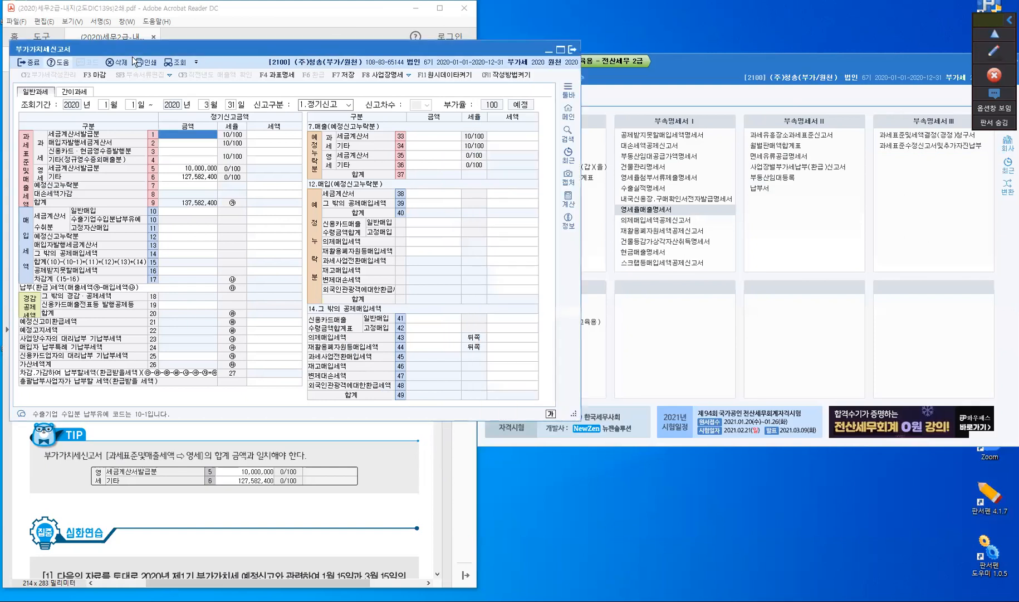
left_click(32, 63)
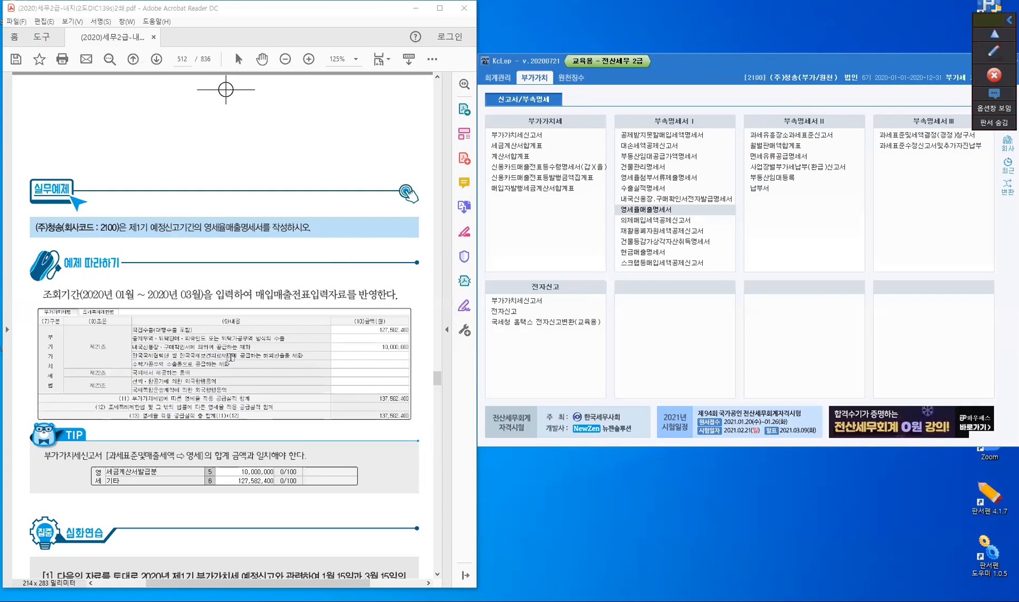
Advance the textbook PDF to Chapter 06, 대손세액(변제대손세액)공제신고서.
scroll(230, 358, "down", 10)
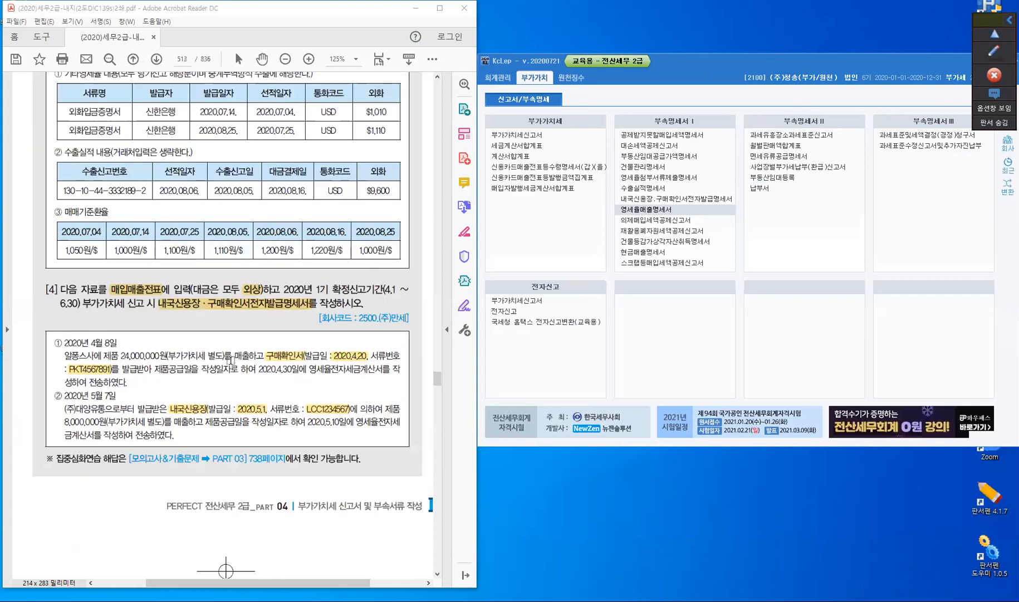
scroll(230, 360, "down", 8)
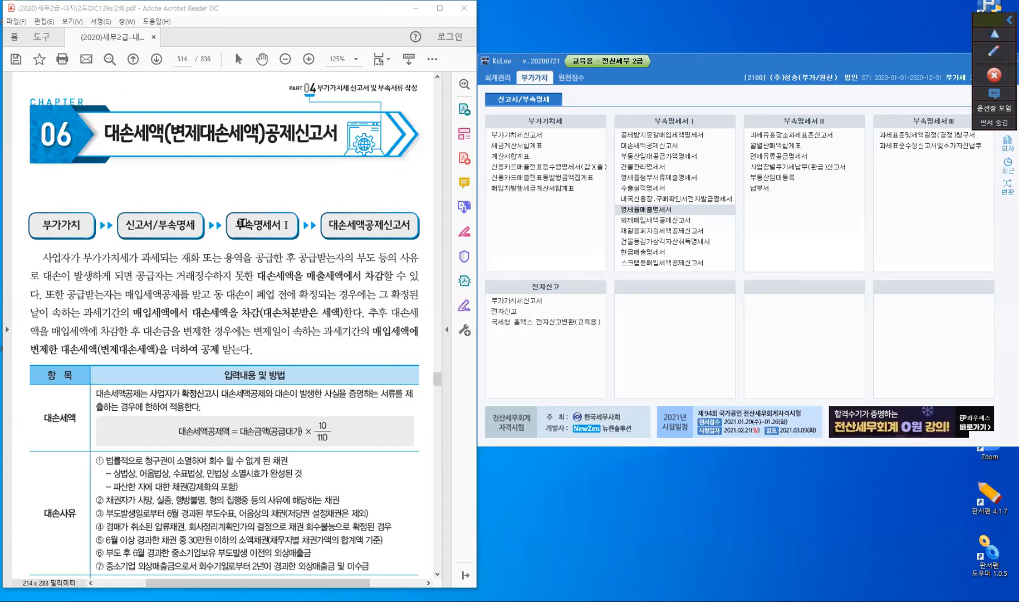